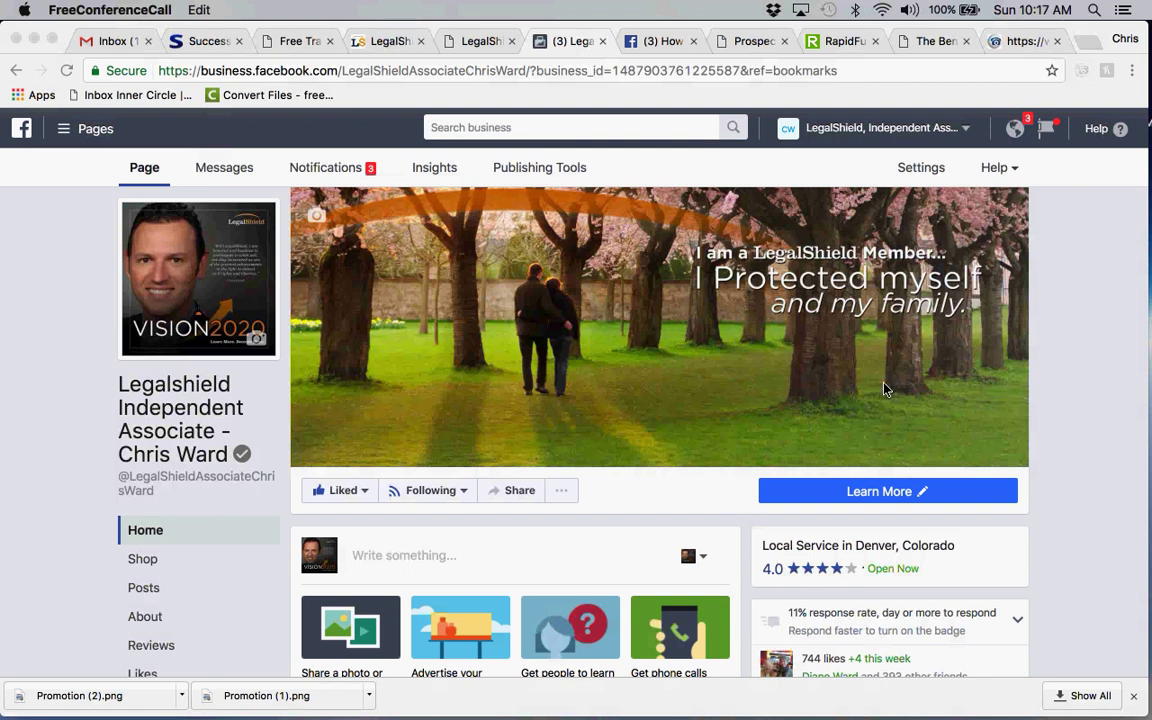
- Open the Learn More button's editor, then return to the list of button types
click(926, 494)
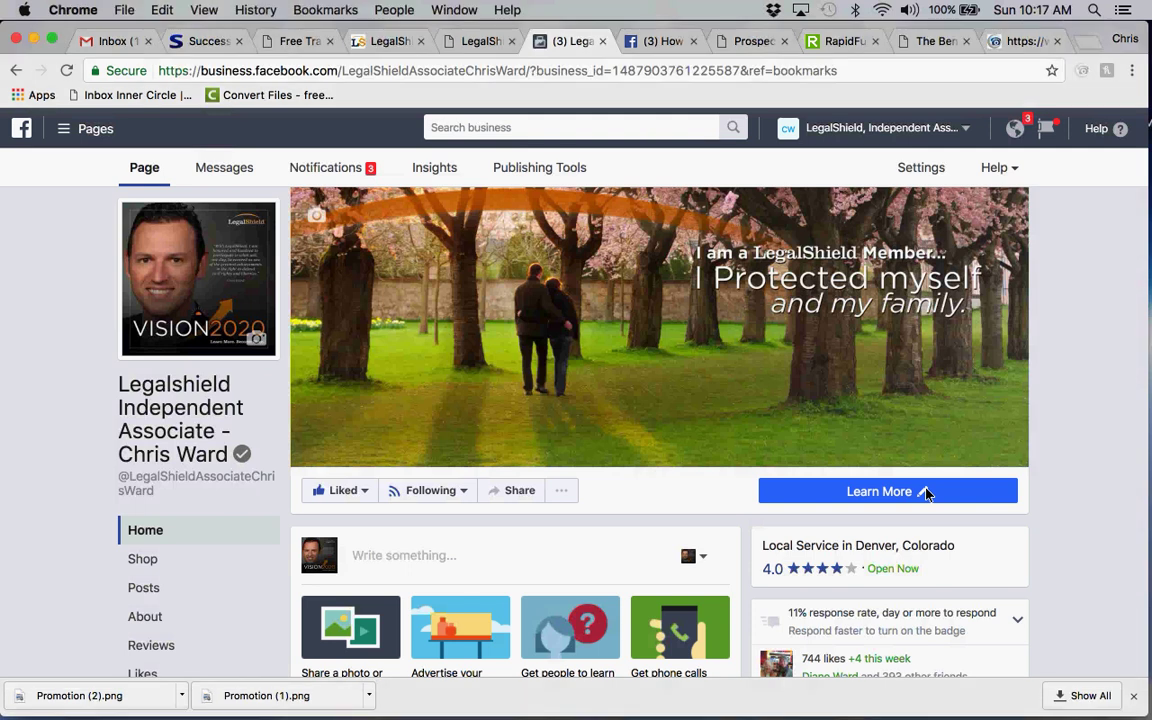
click(926, 494)
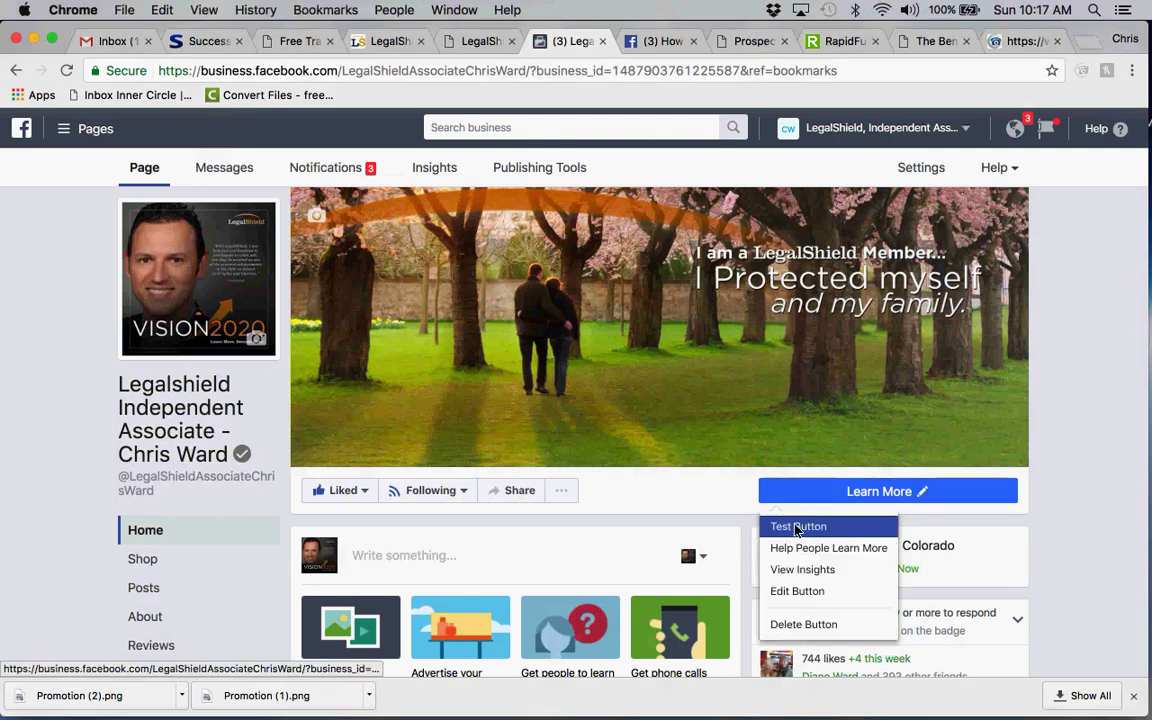
click(800, 591)
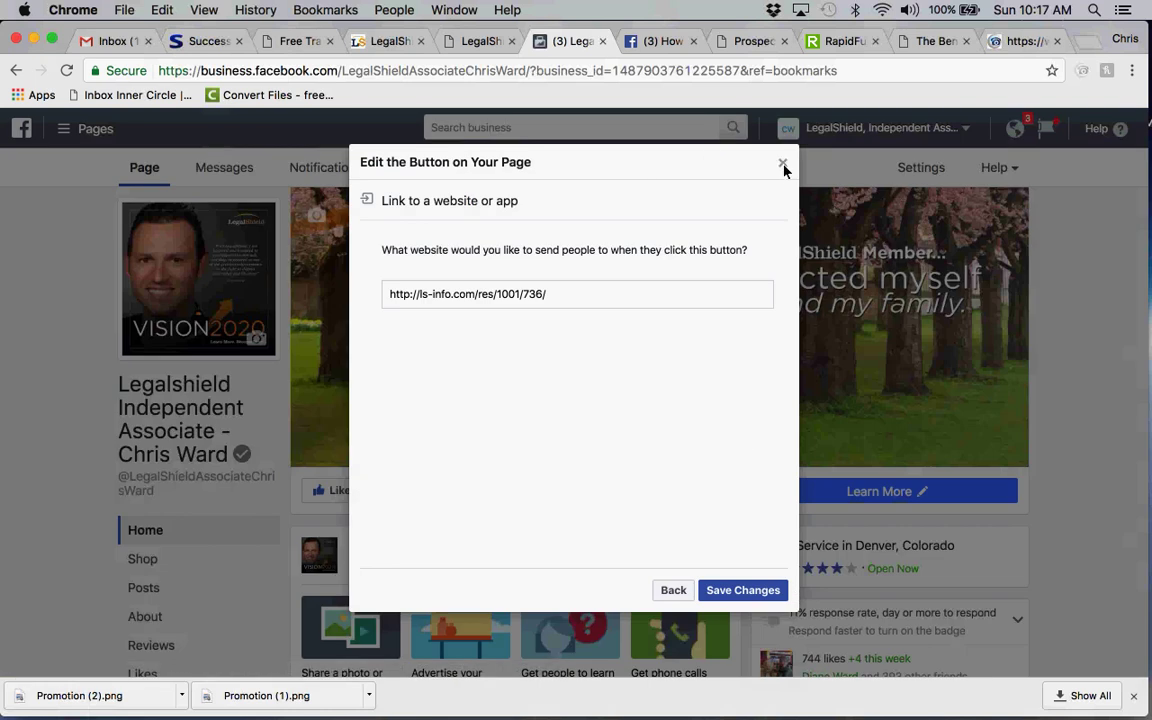
click(669, 588)
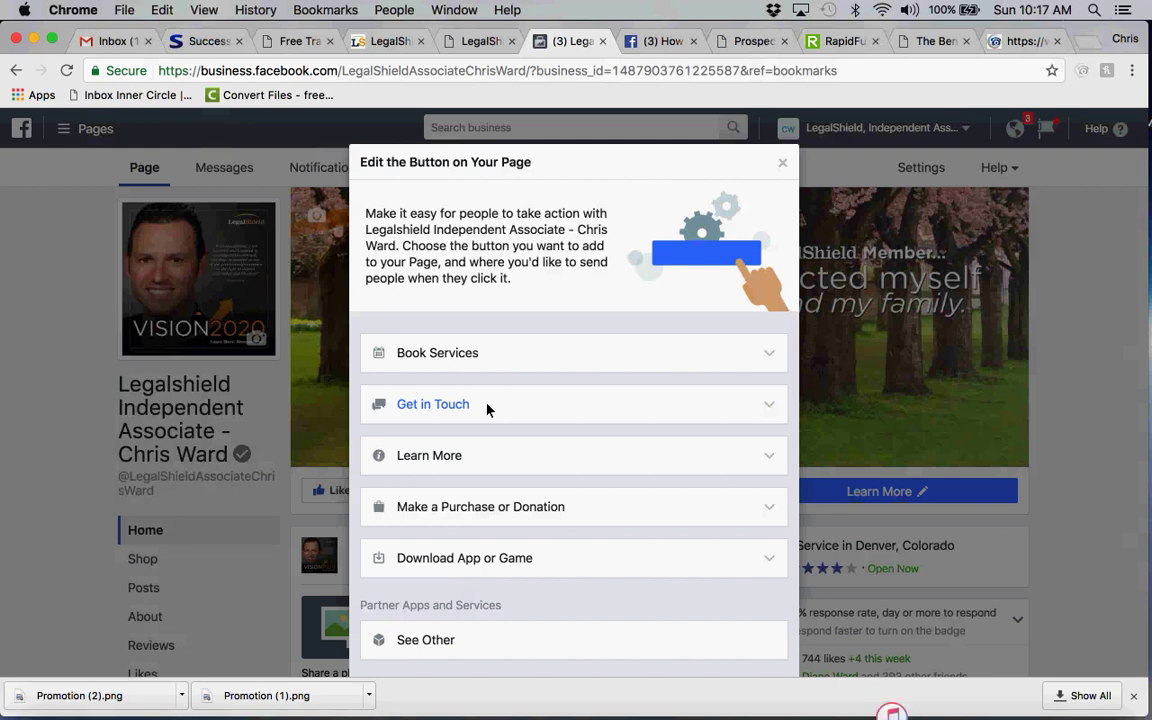
- Expand Get in Touch and scroll through Call Now, Contact Us, Send Message, Sign Up and Send Email
click(769, 404)
scroll(740, 440, down, 2)
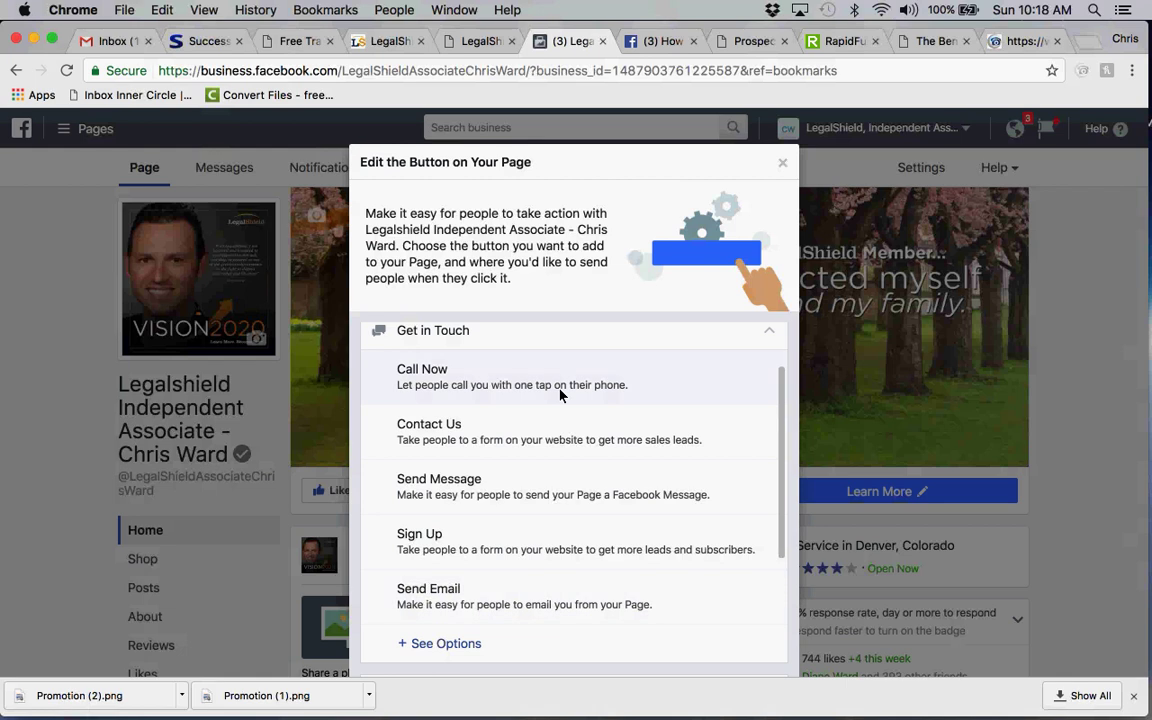
scroll(555, 393, up, 1)
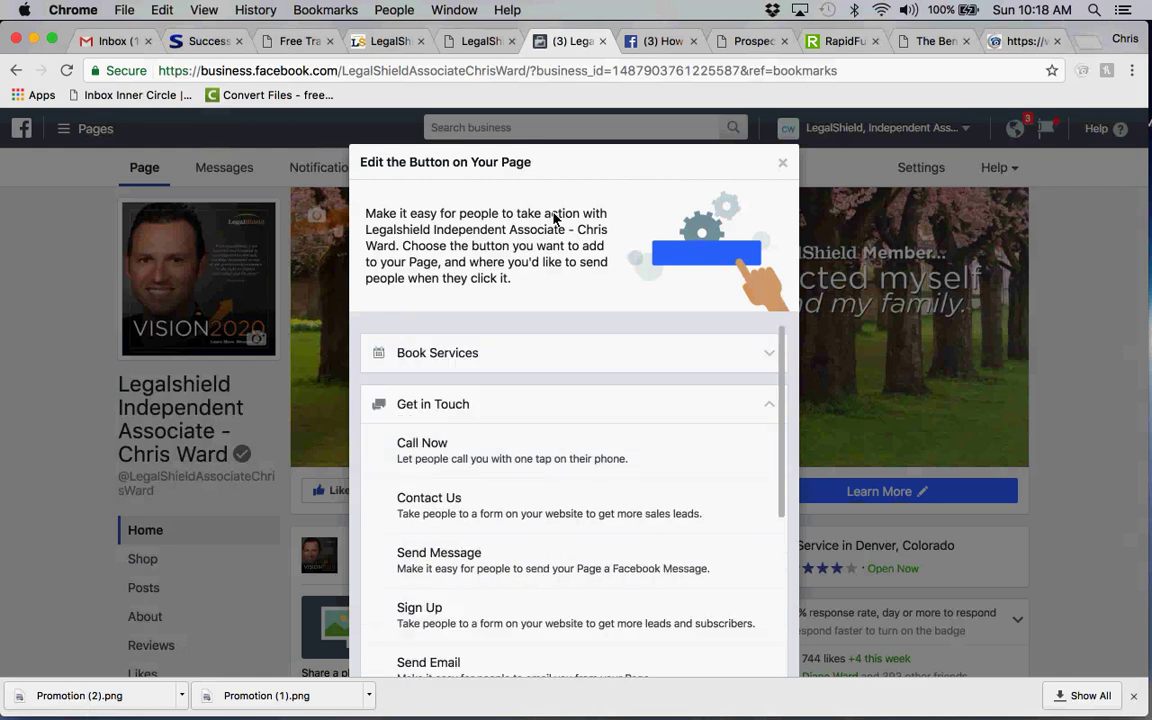
scroll(536, 492, down, 2)
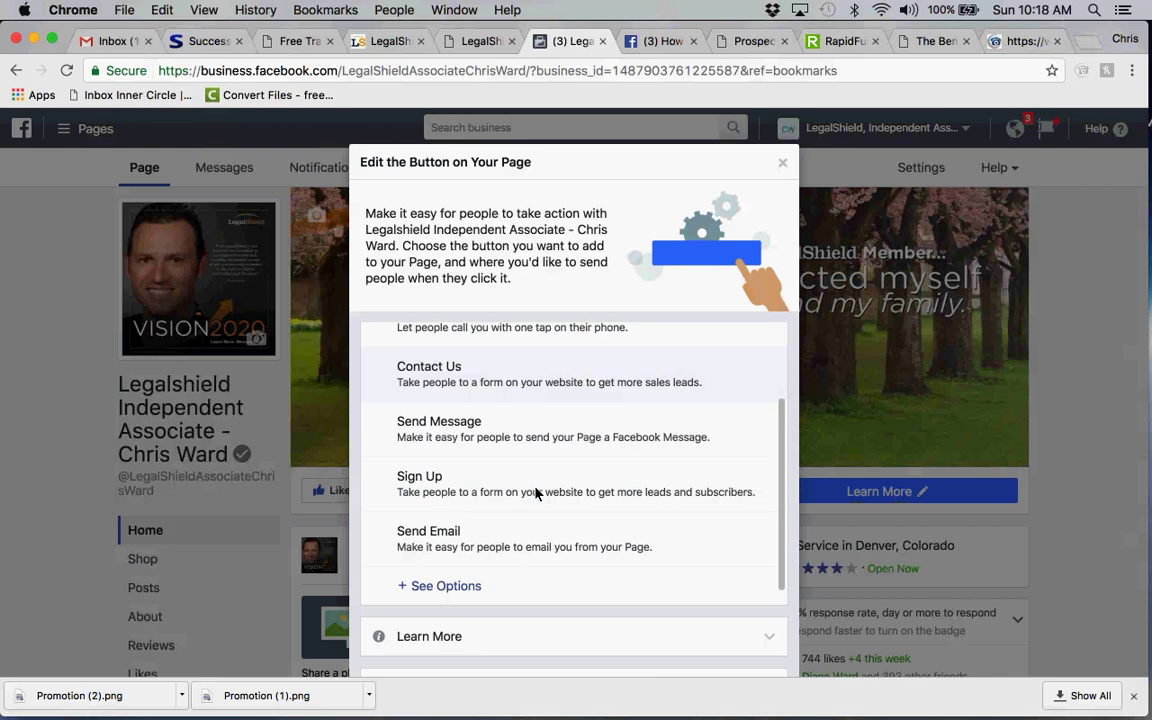
scroll(536, 492, up, 3)
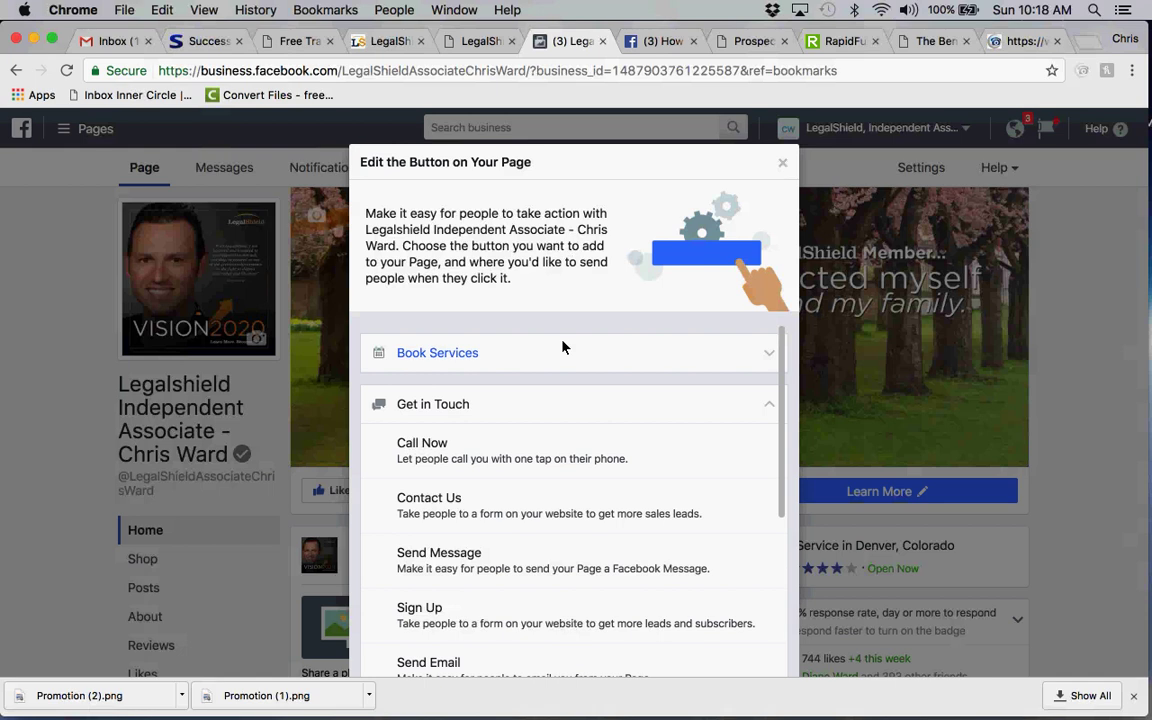
scroll(563, 345, down, 2)
scroll(510, 450, down, 2)
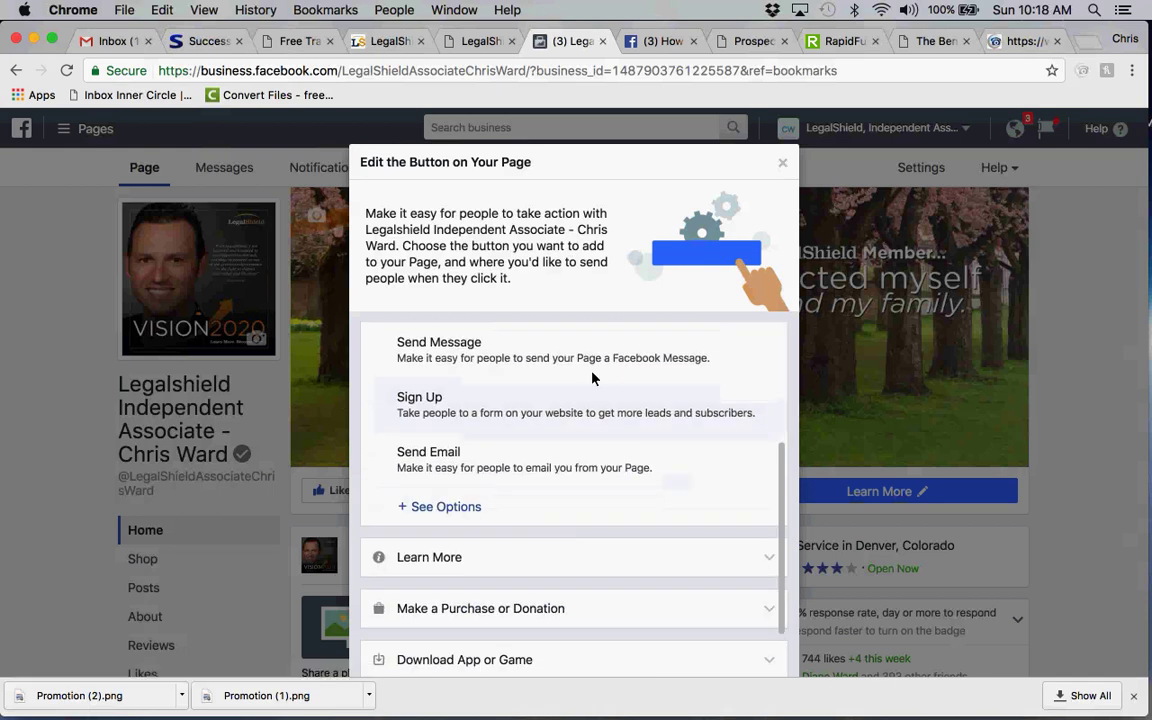
scroll(592, 378, down, 2)
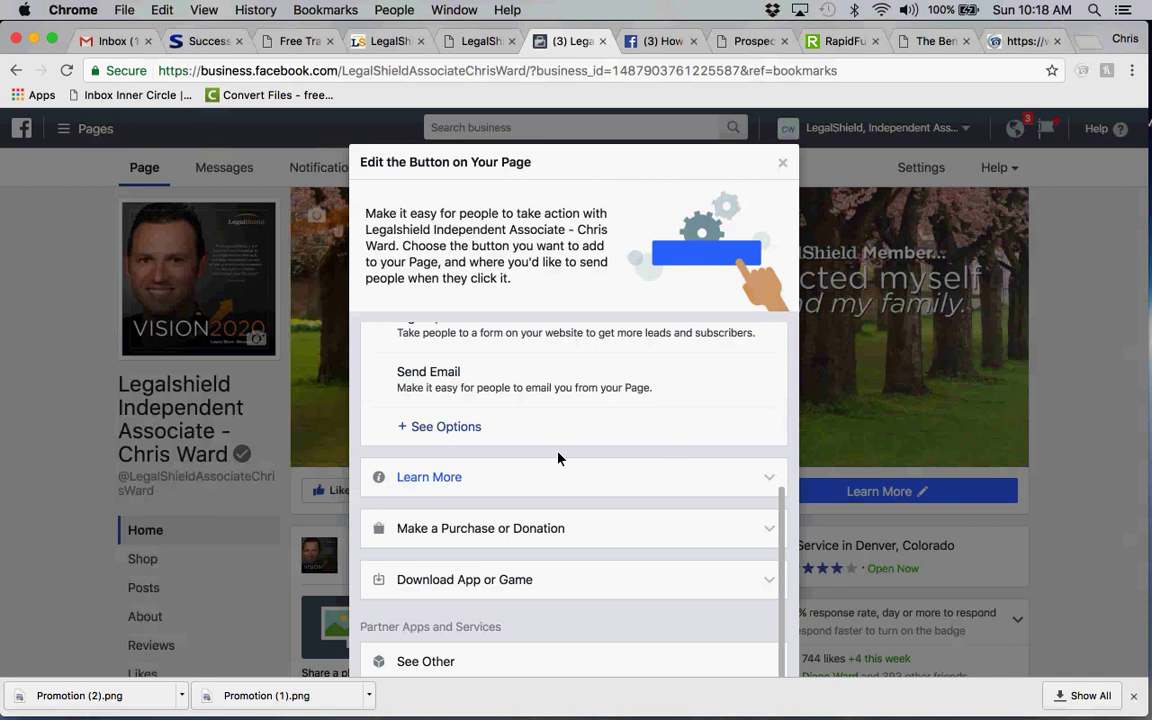
- Browse the Learn More, Make a Purchase or Donation, and Download App or Game button groups
click(501, 478)
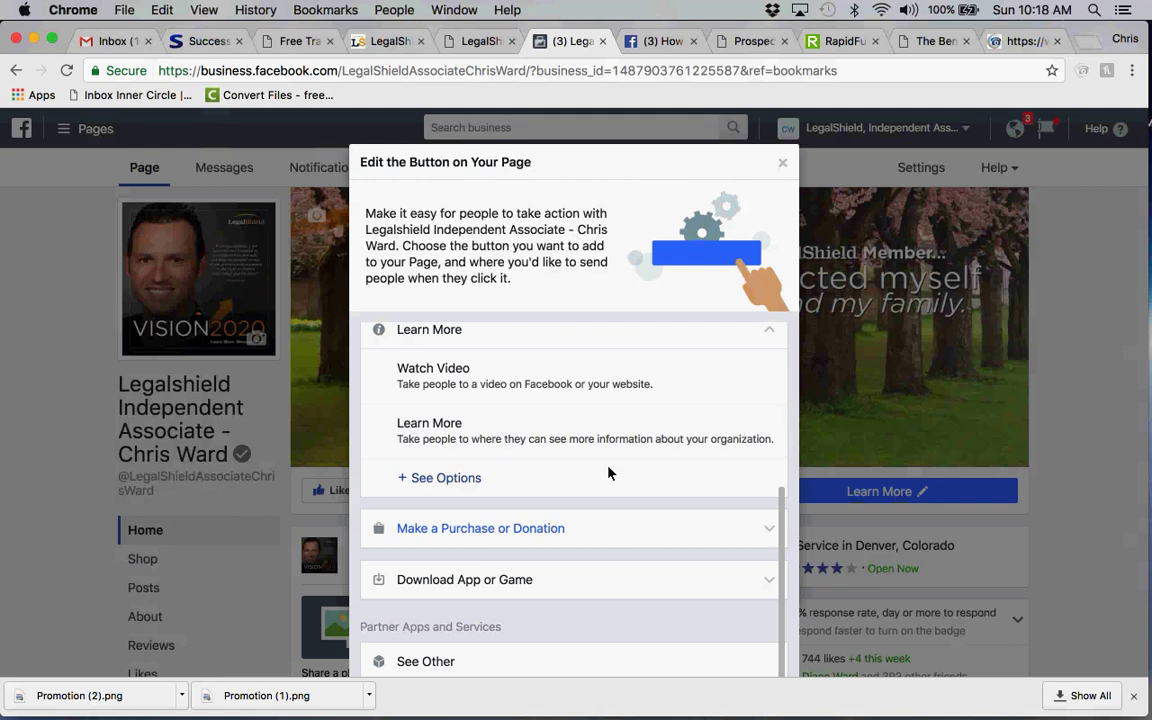
click(625, 528)
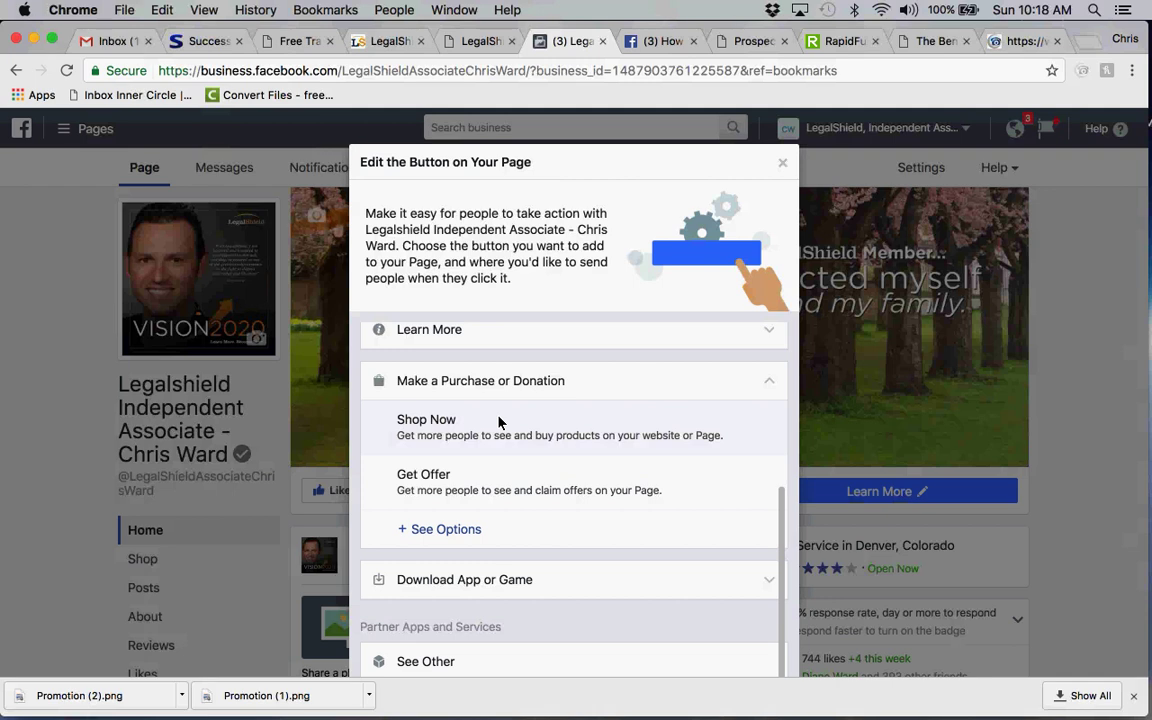
click(601, 578)
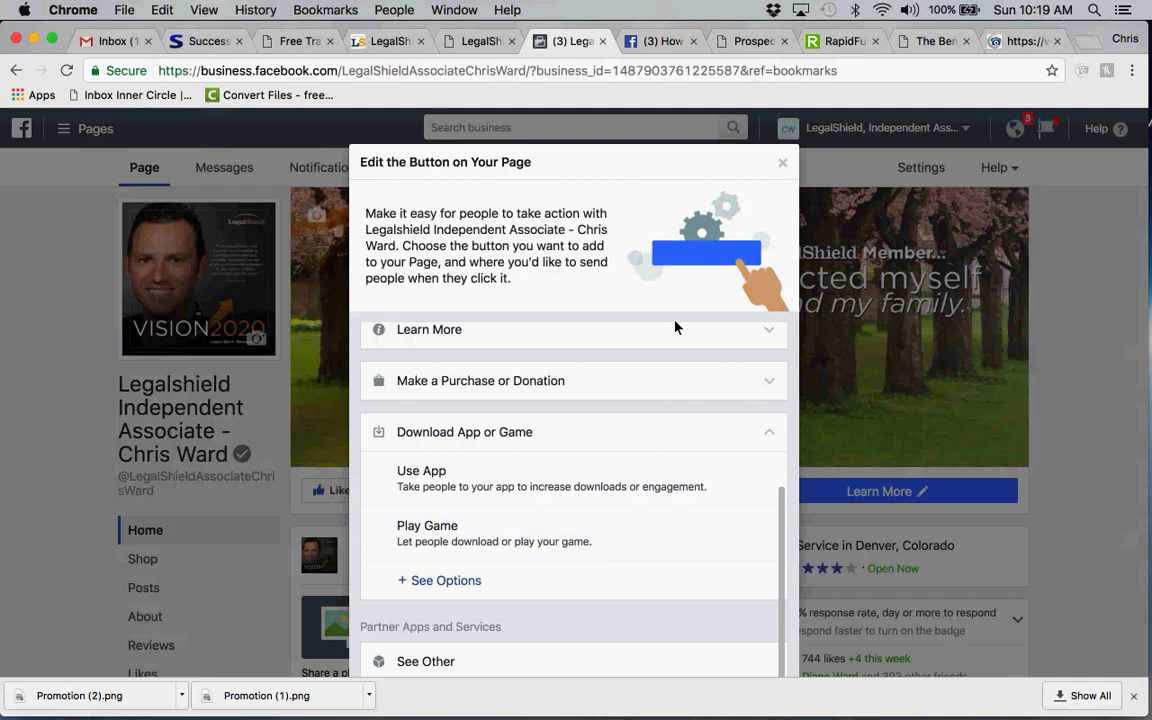
scroll(635, 498, up, 3)
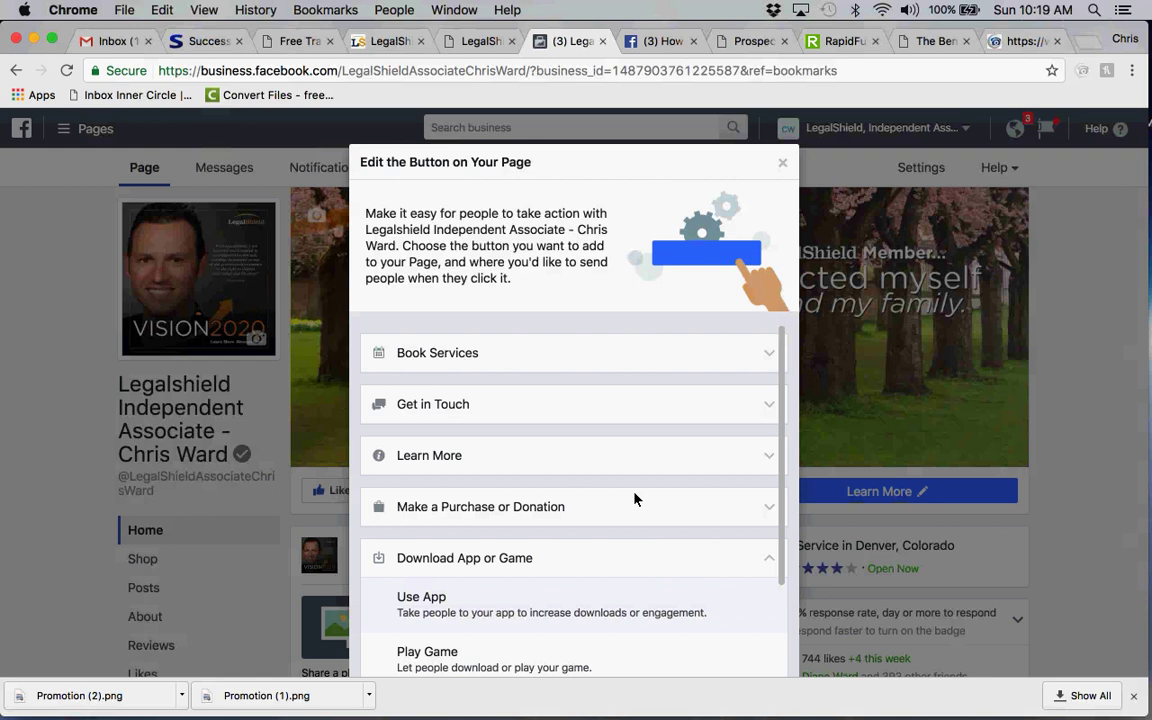
- Choose Learn More as the button type, then go to the RapidFunnel Resources tab
click(690, 465)
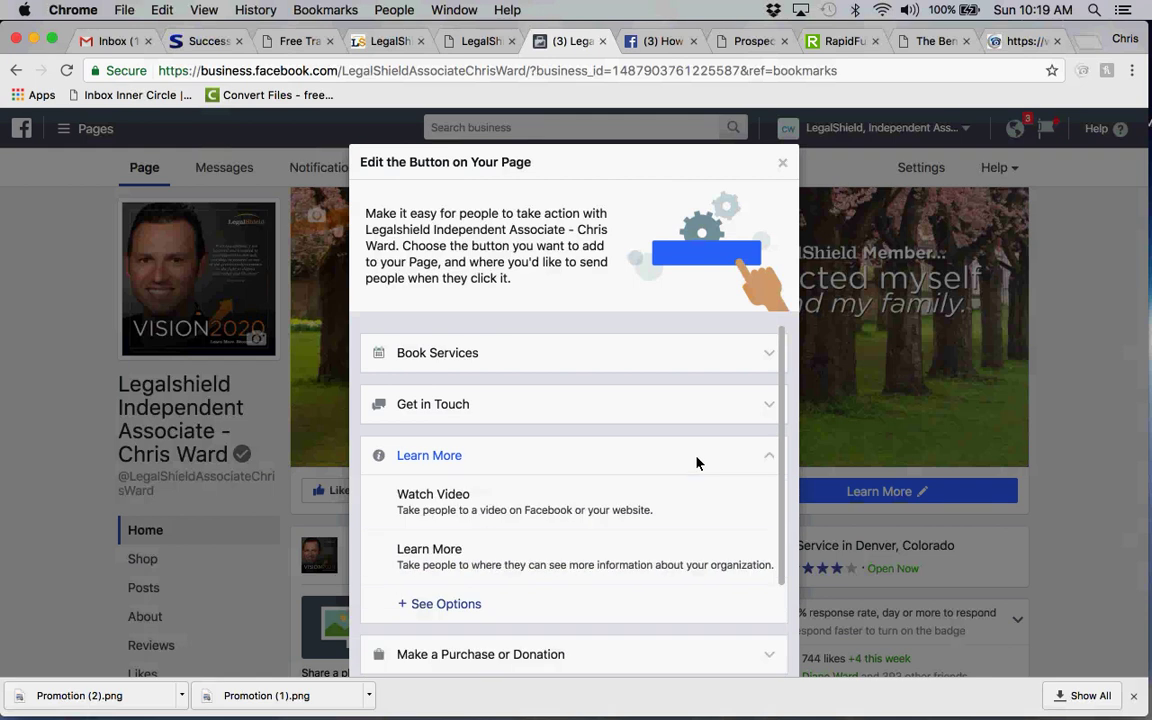
click(500, 565)
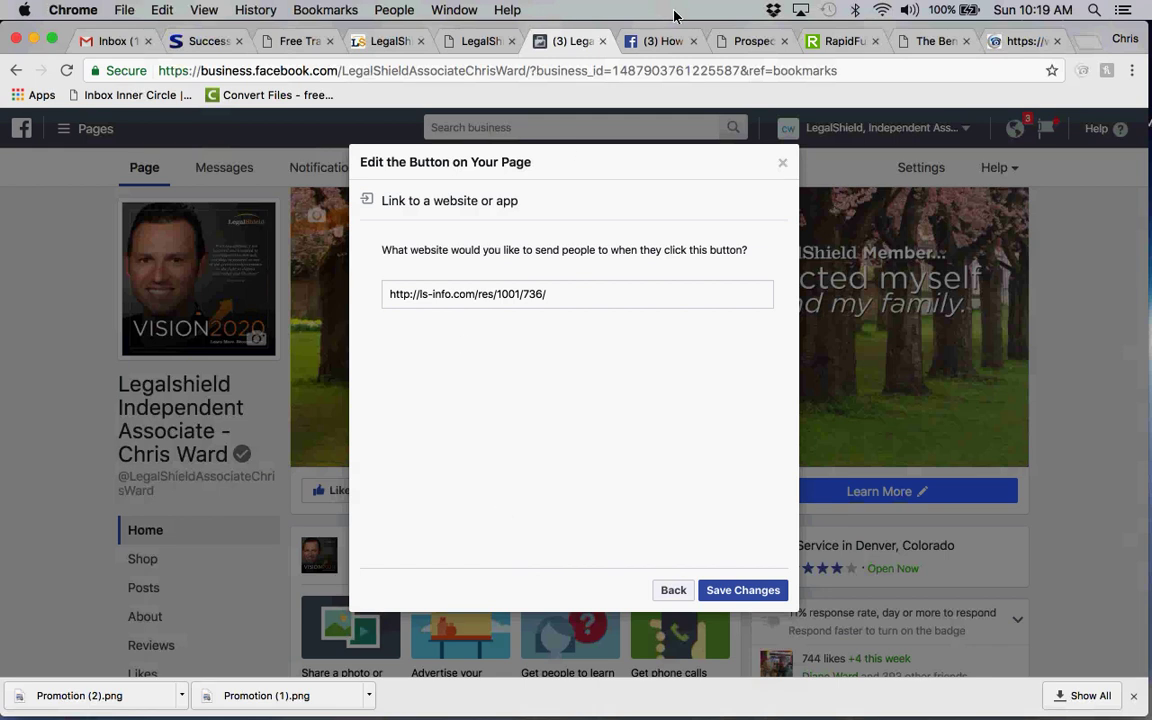
click(930, 41)
click(855, 43)
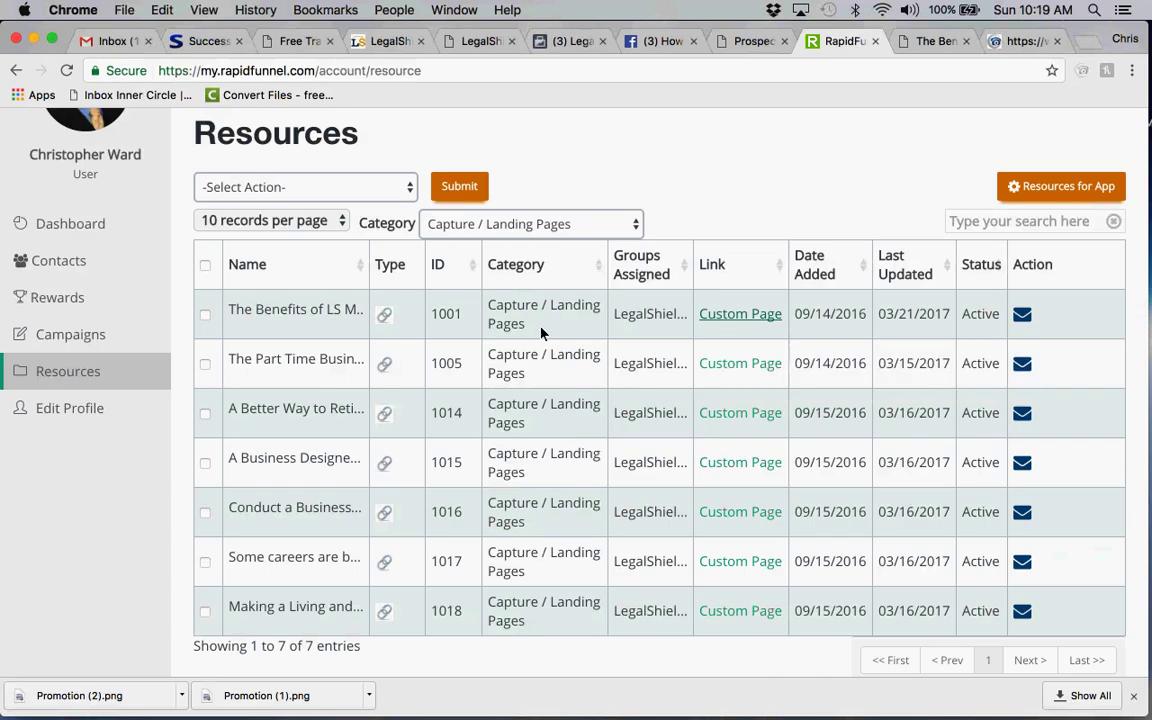
- Glance at the Prospect by LegalShield site, then reload the RapidFunnel resources list
click(750, 41)
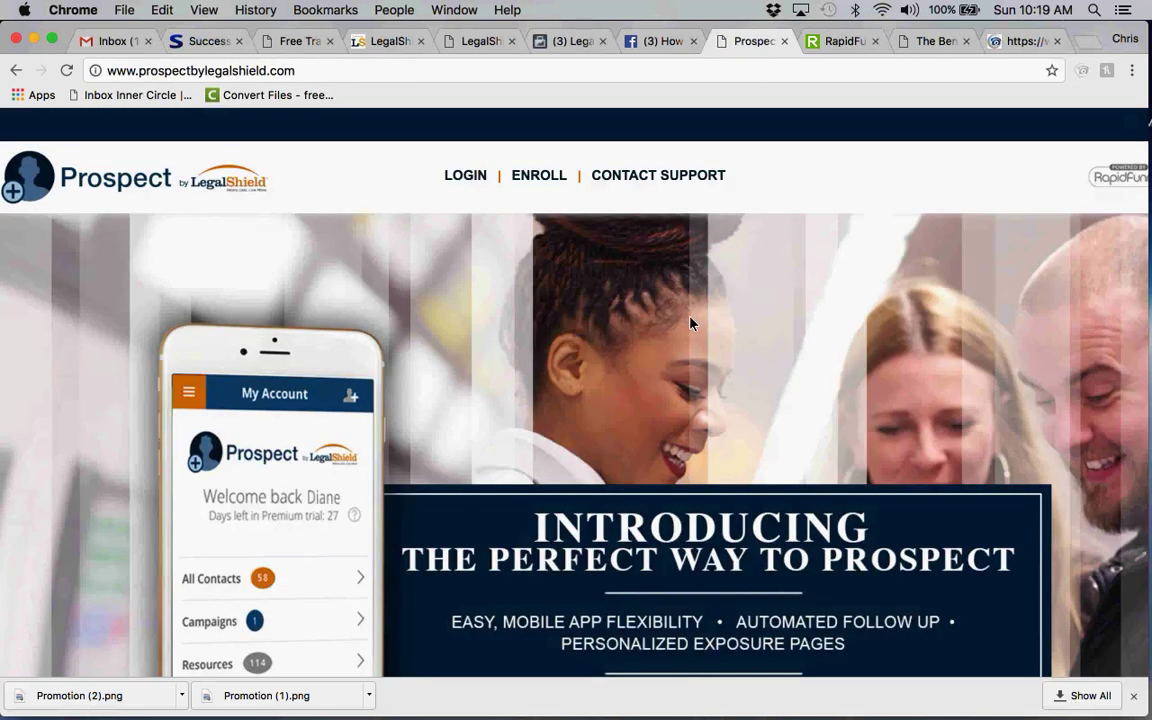
scroll(389, 263, down, 1)
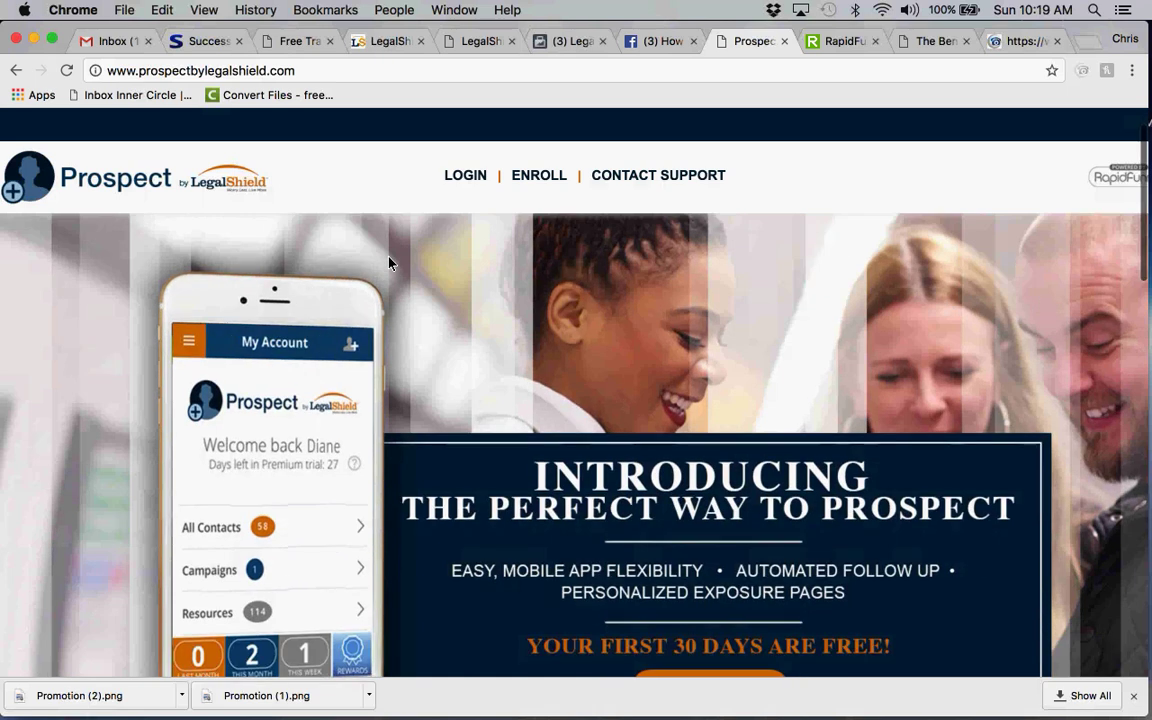
scroll(389, 263, up, 1)
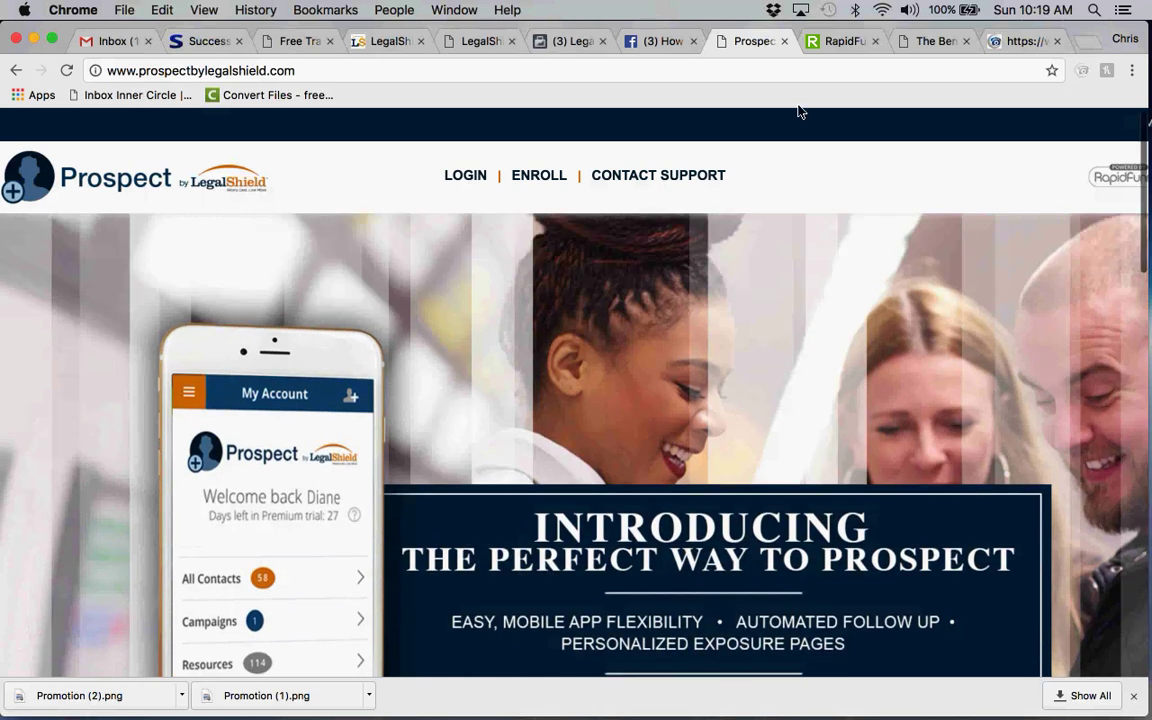
click(836, 41)
scroll(753, 154, up, 2)
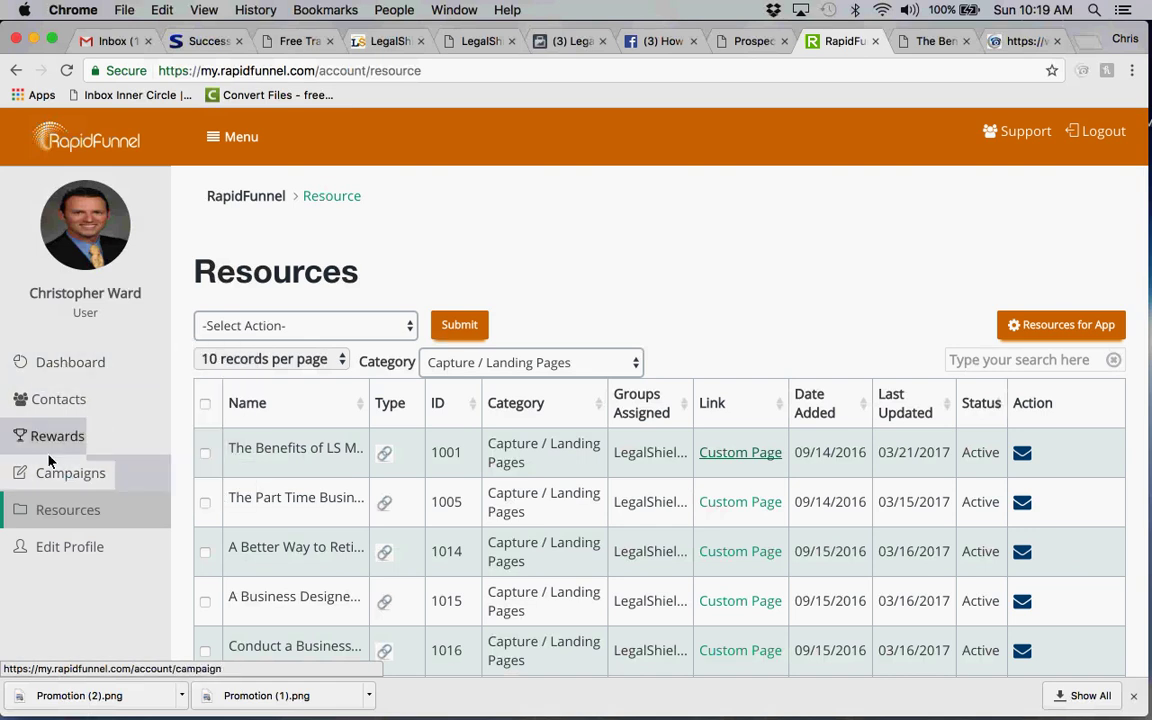
click(62, 509)
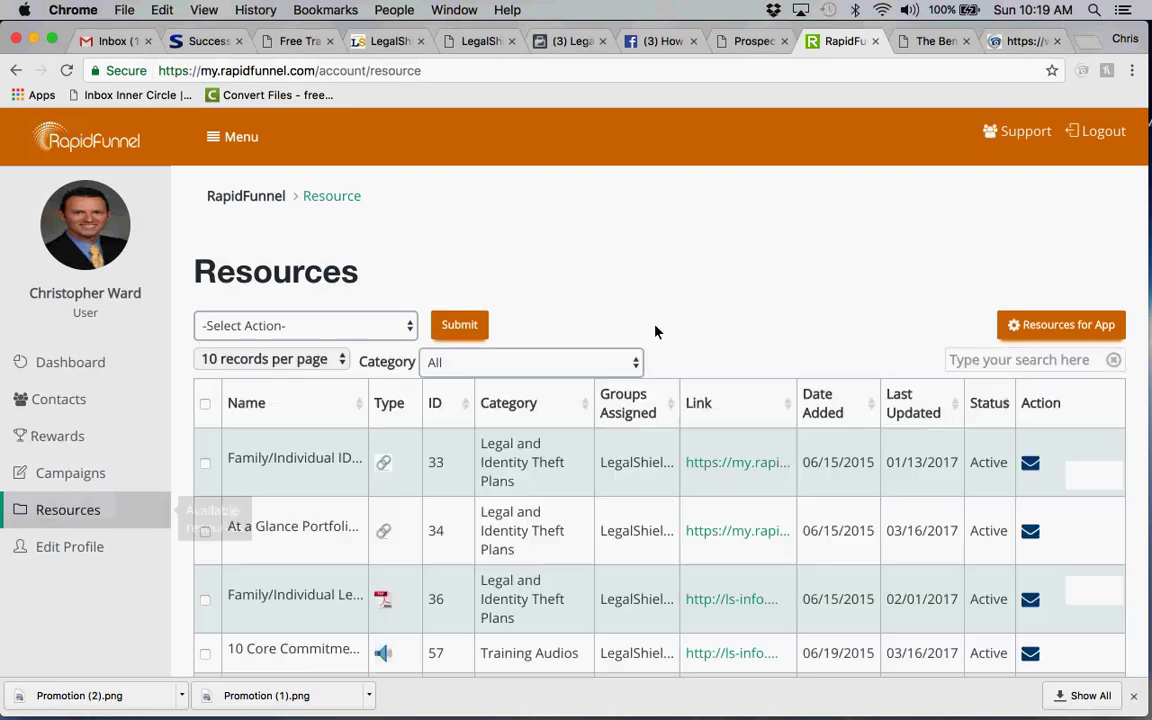
- Filter resources to Capture / Landing Pages and open the first entry's Custom Page link
click(606, 363)
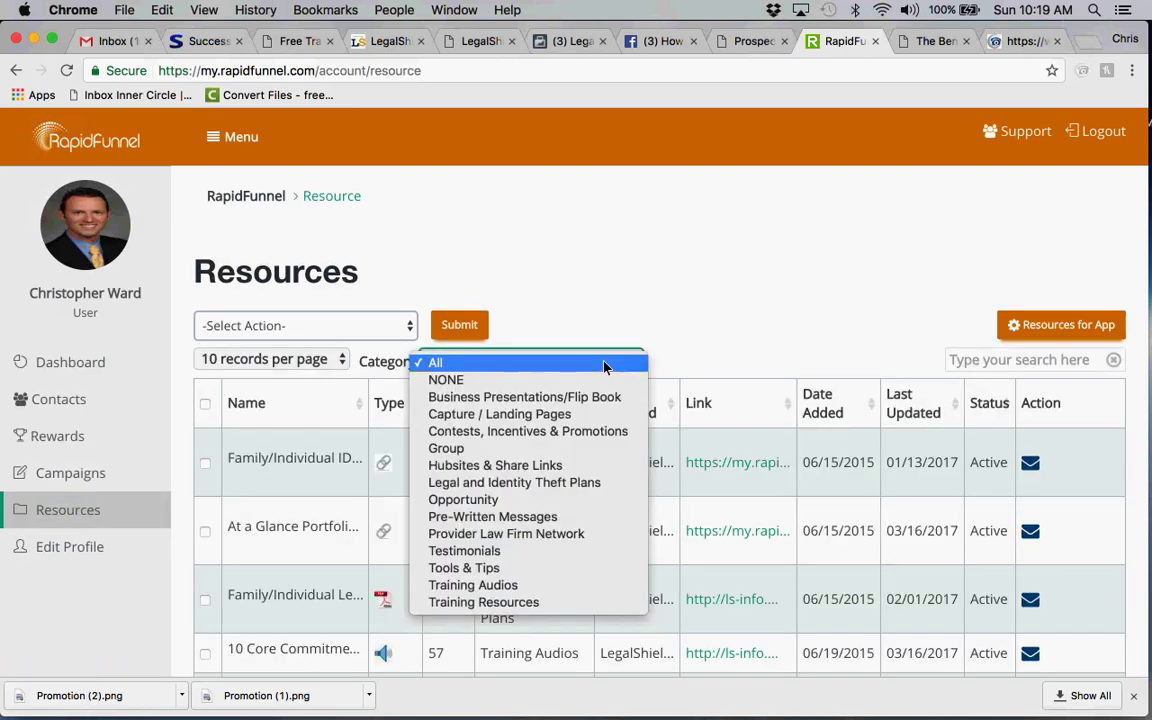
click(553, 414)
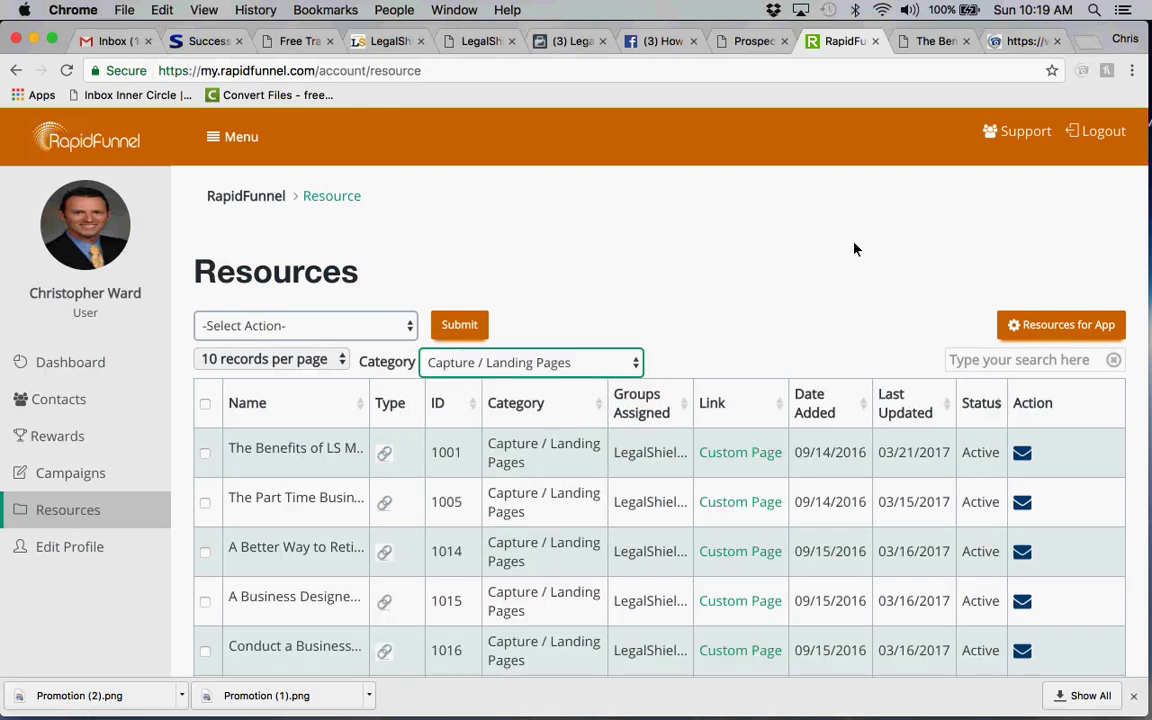
scroll(845, 255, down, 2)
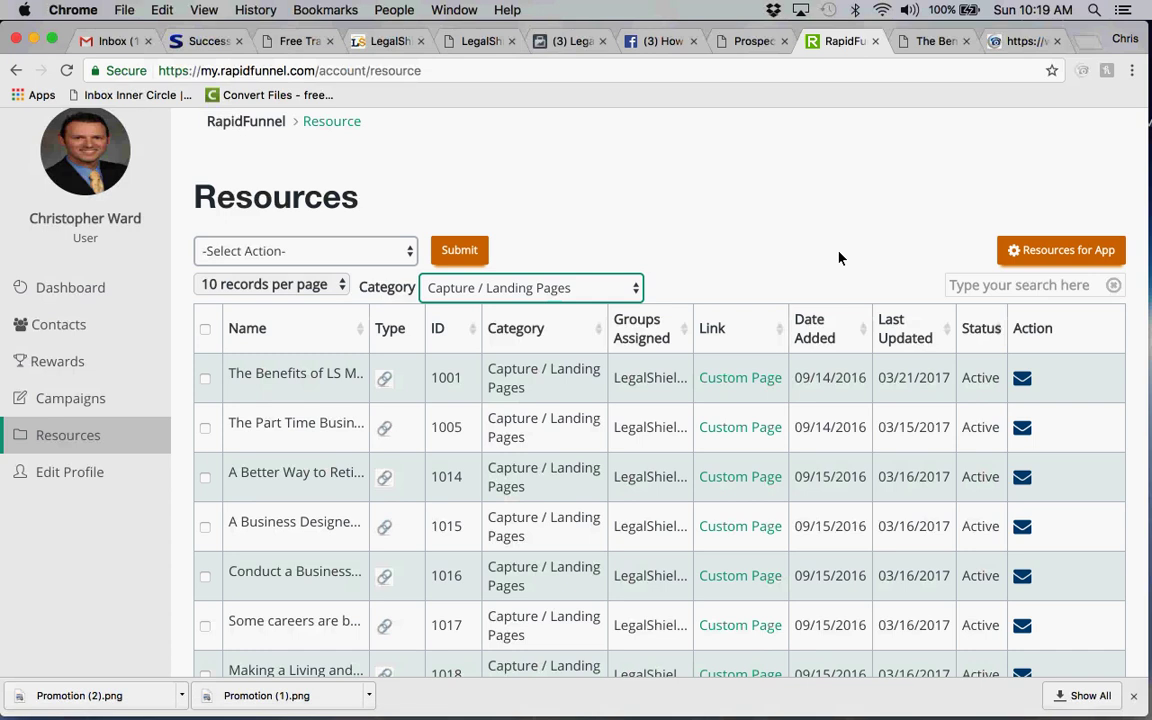
scroll(839, 258, down, 3)
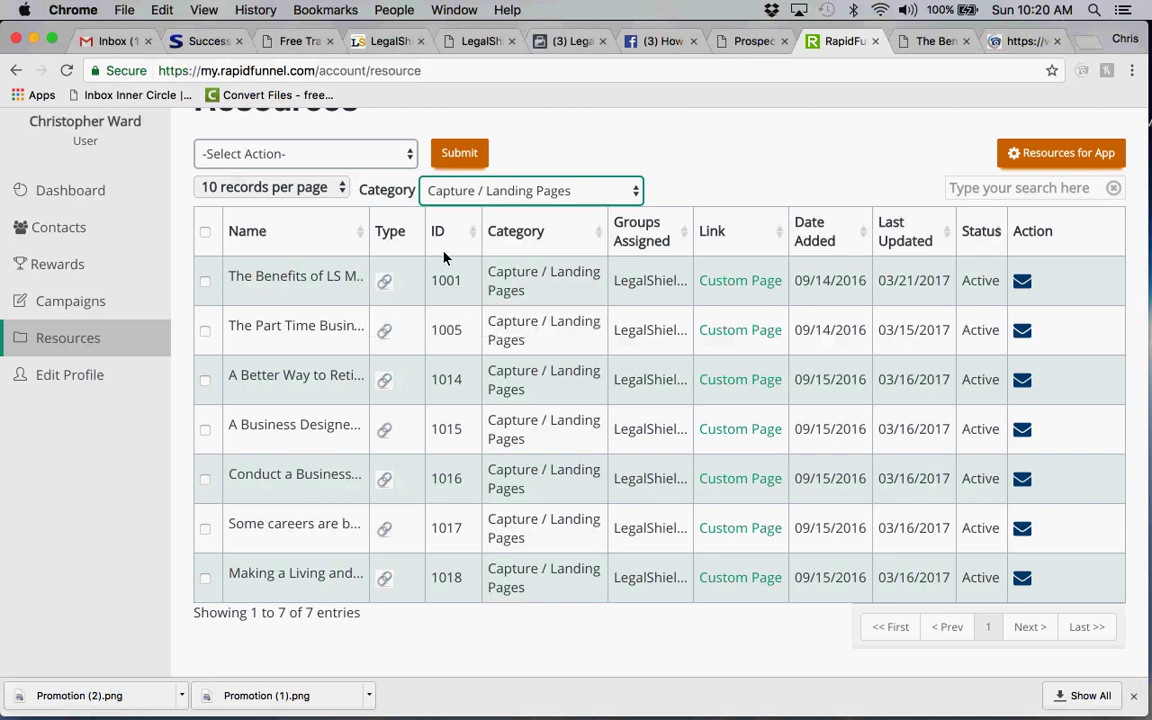
click(731, 283)
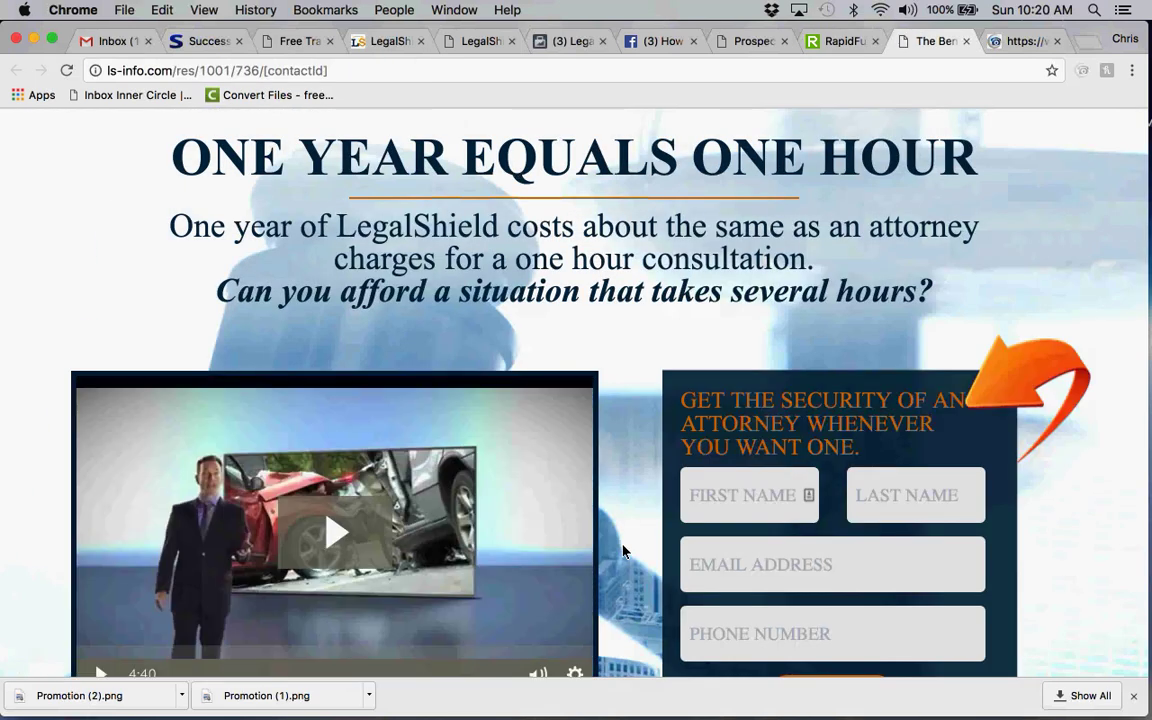
scroll(622, 550, down, 5)
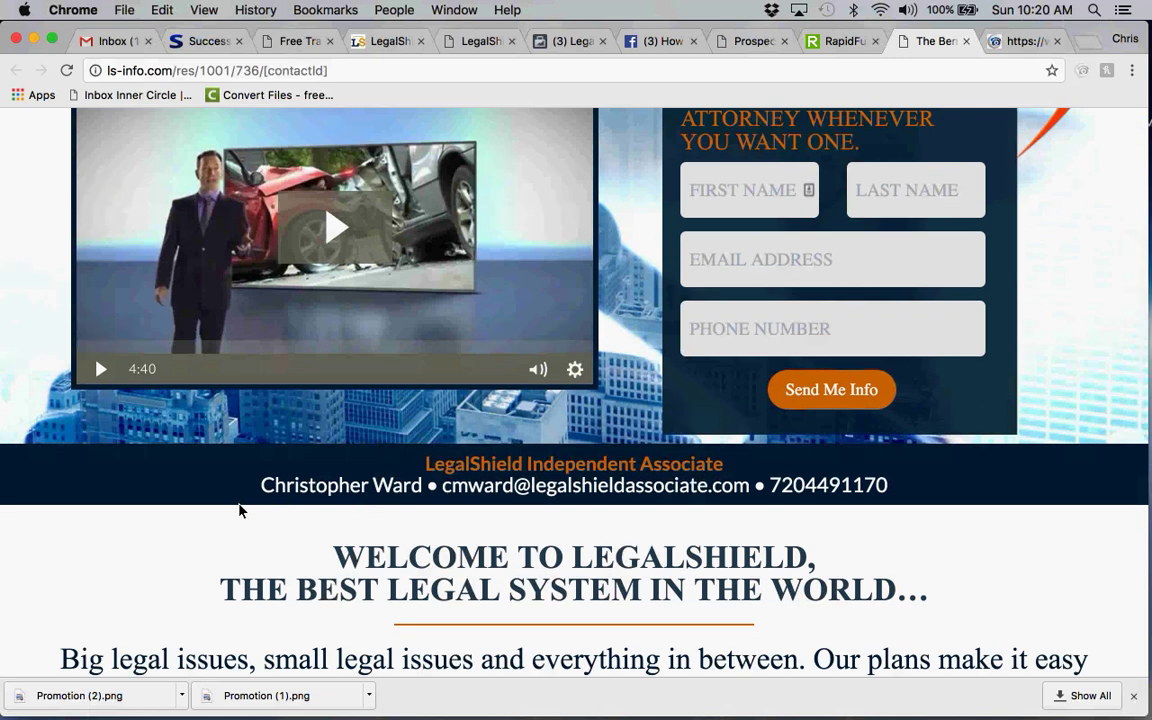
scroll(683, 525, up, 3)
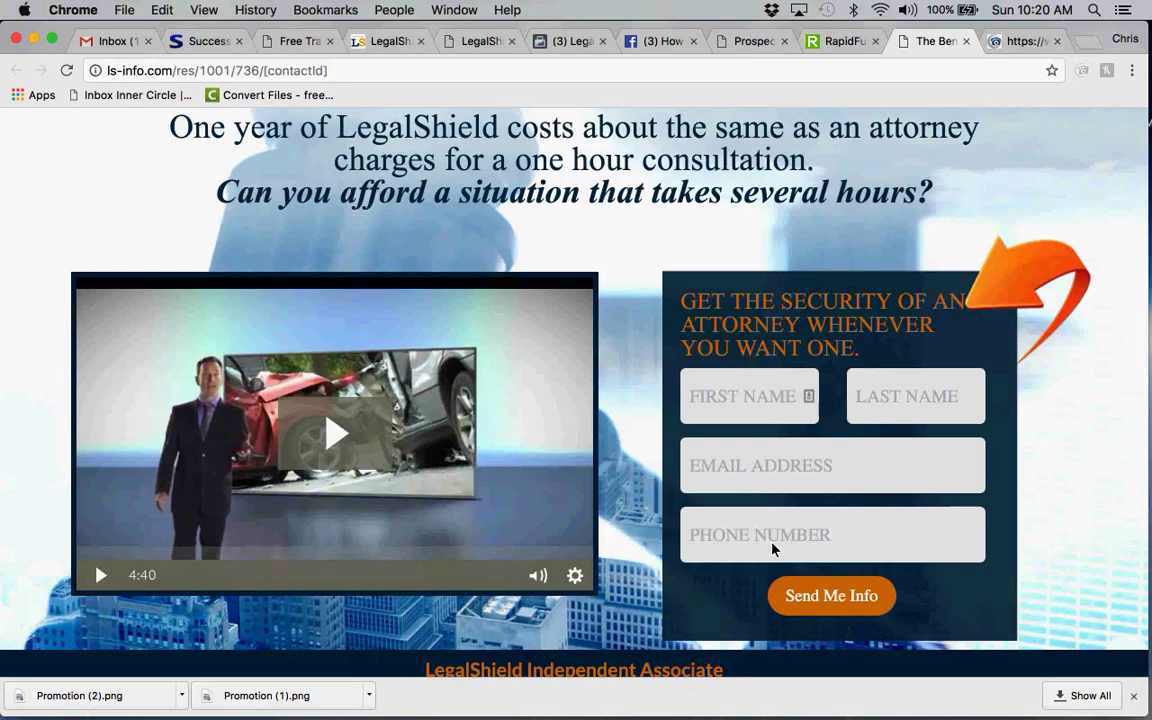
scroll(1003, 358, up, 2)
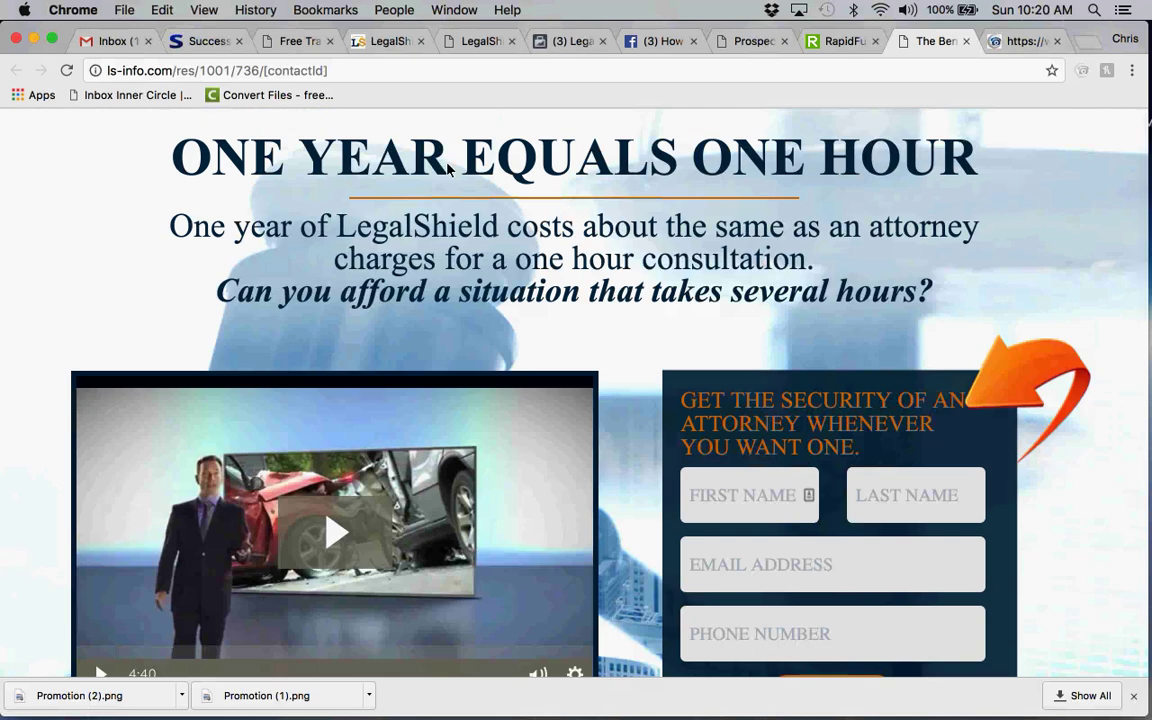
click(265, 72)
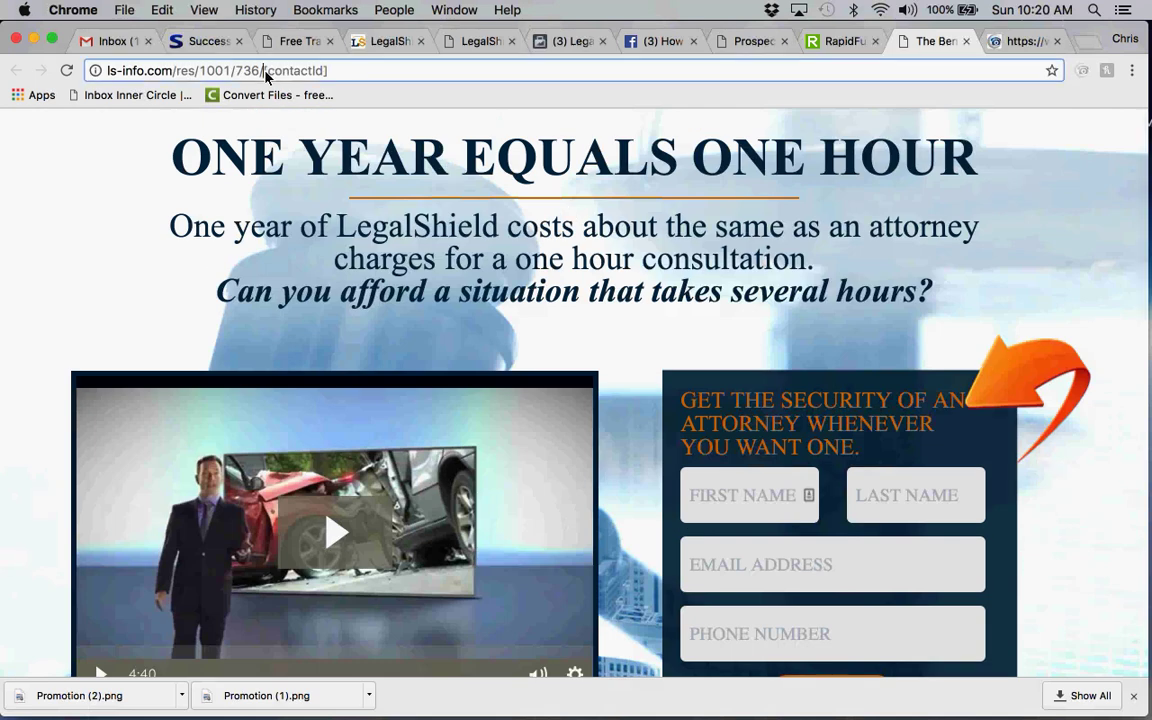
drag(265, 72, 107, 73)
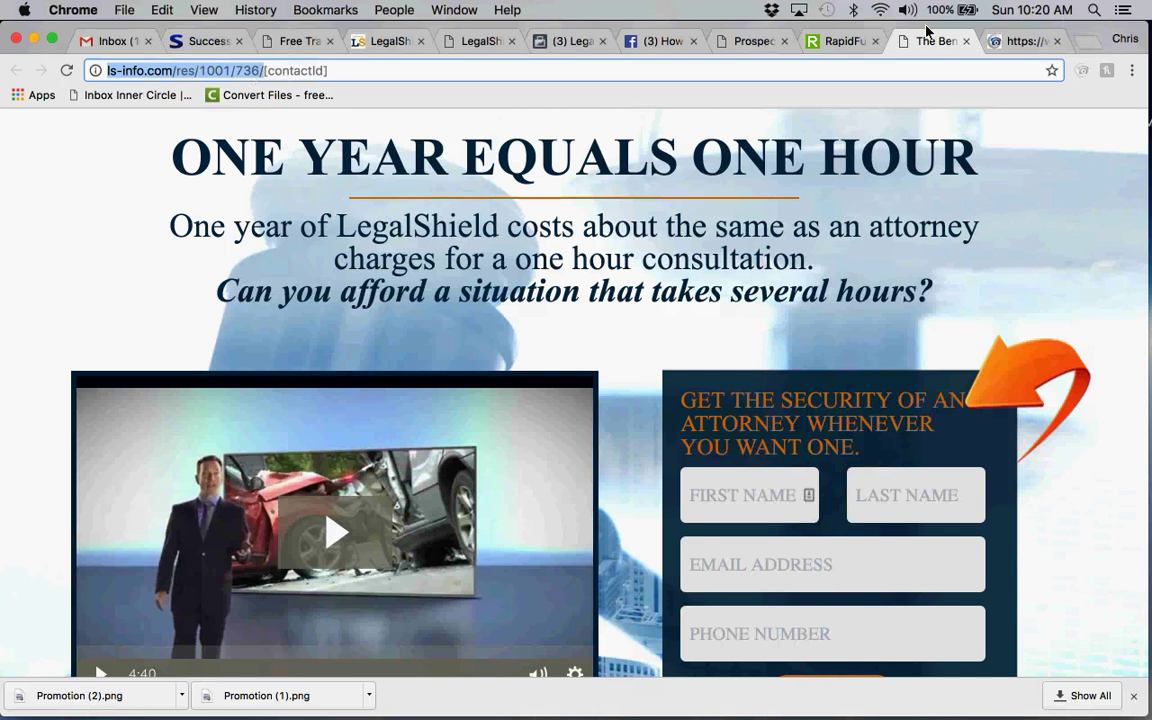
click(550, 42)
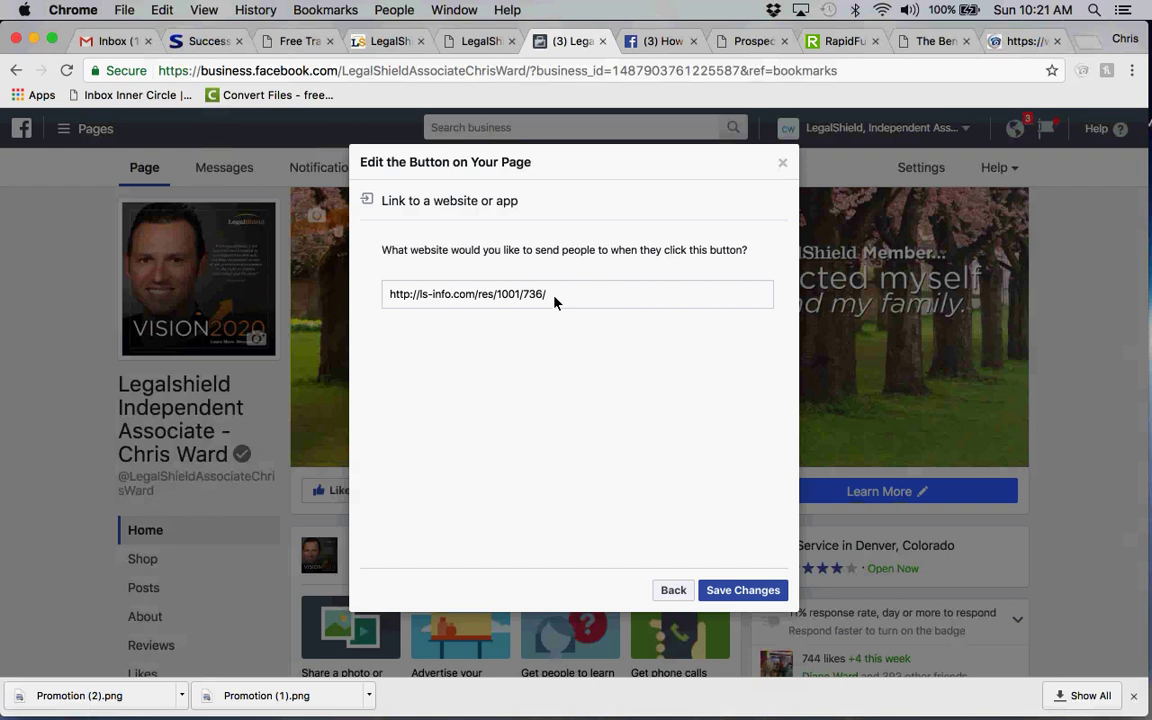
drag(555, 297, 417, 298)
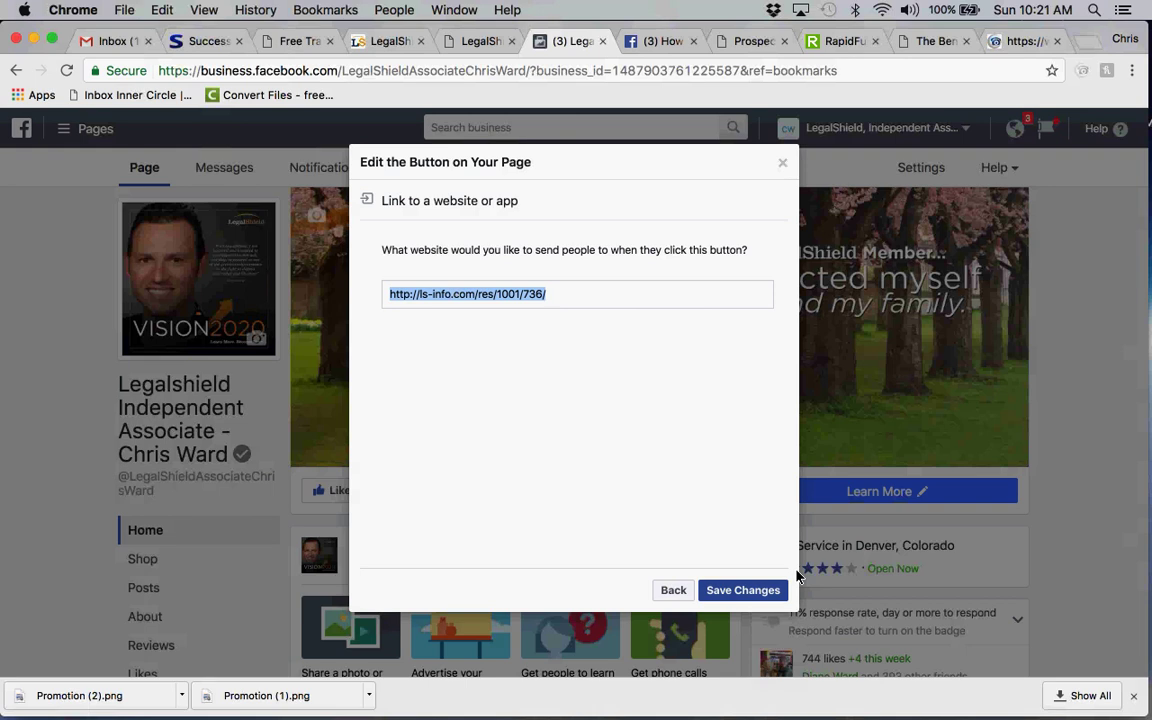
click(757, 591)
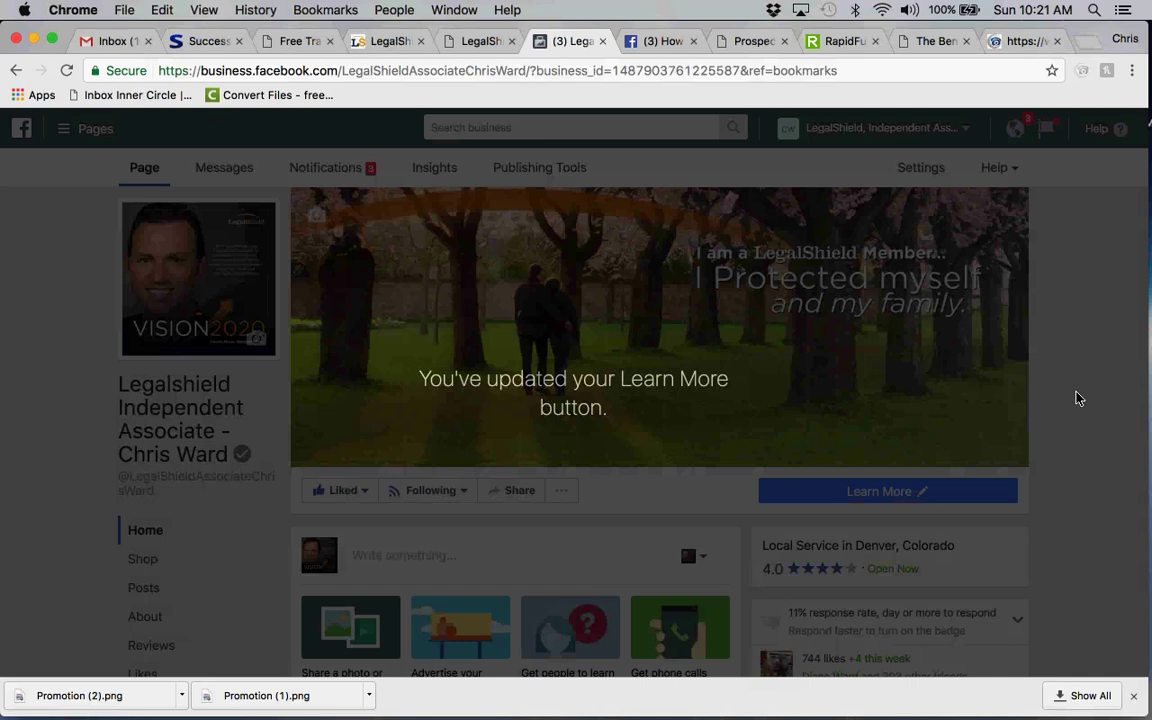
scroll(1075, 396, down, 2)
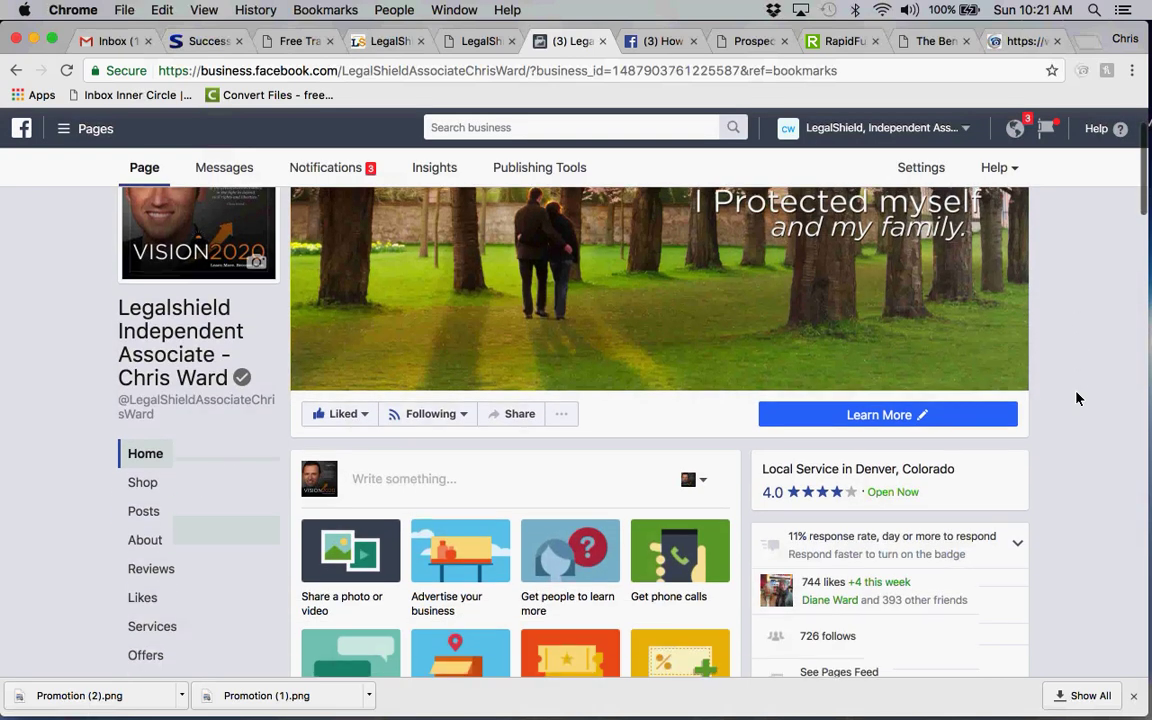
click(995, 410)
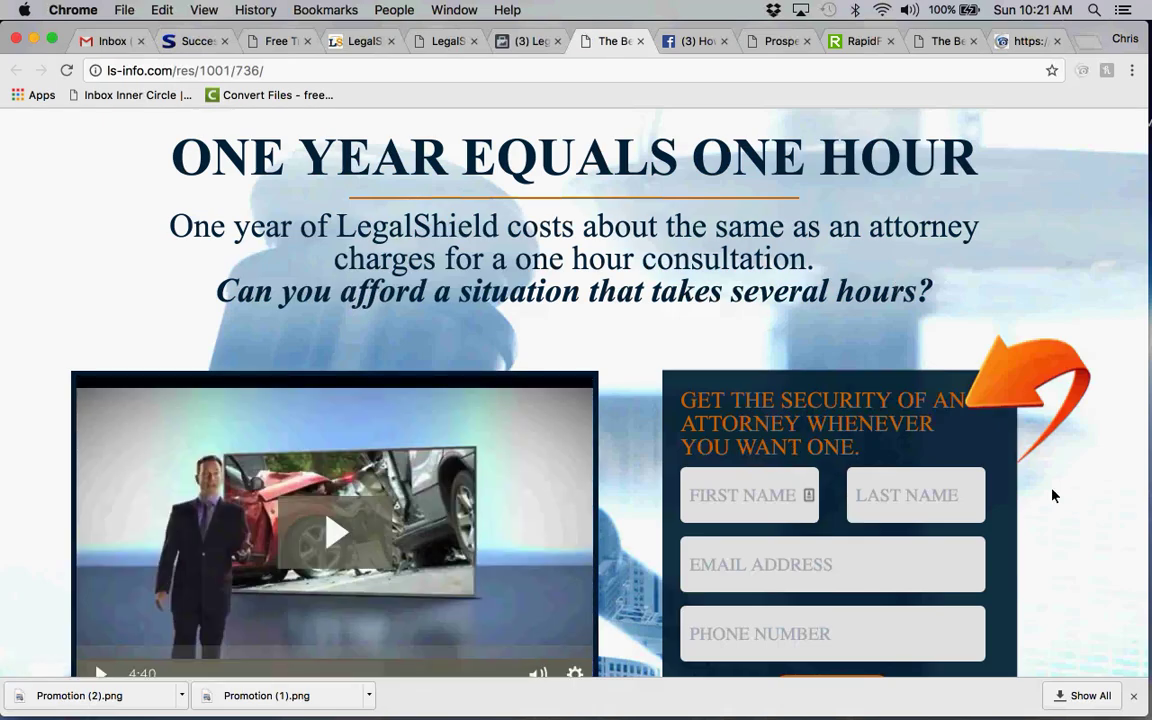
- Scroll the tested landing page, then return to the Facebook business page and scroll through it
scroll(1052, 494, down, 6)
scroll(1052, 494, down, 10)
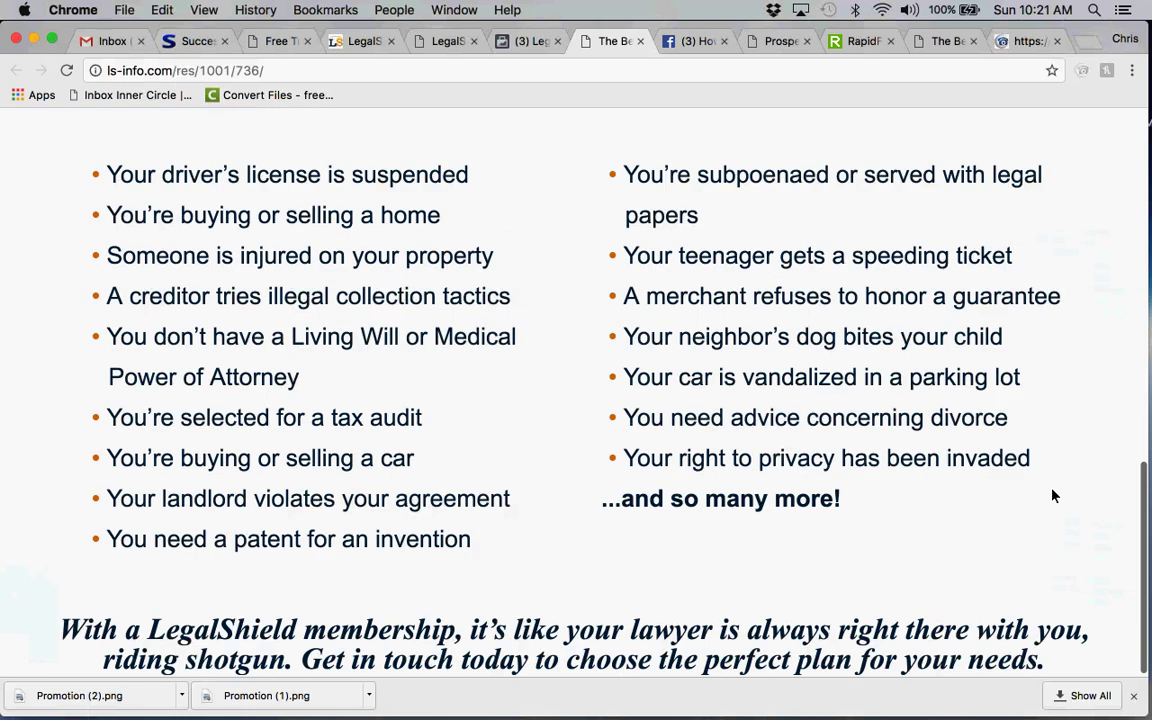
click(518, 42)
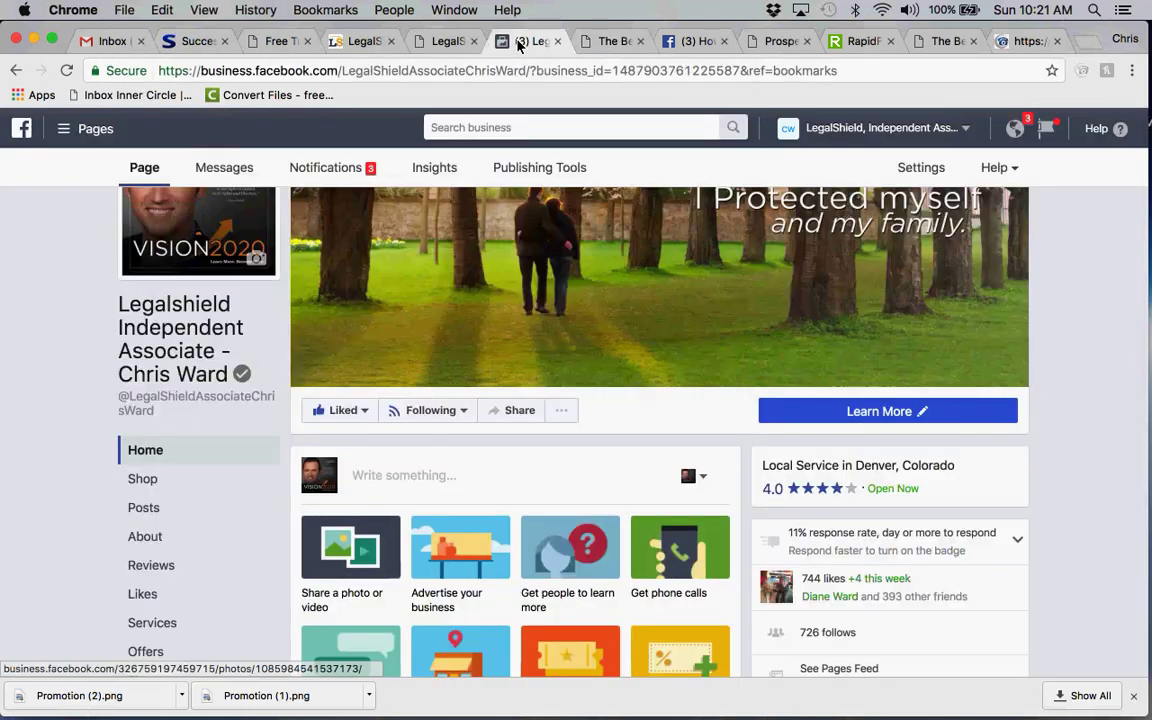
scroll(1088, 306, up, 1)
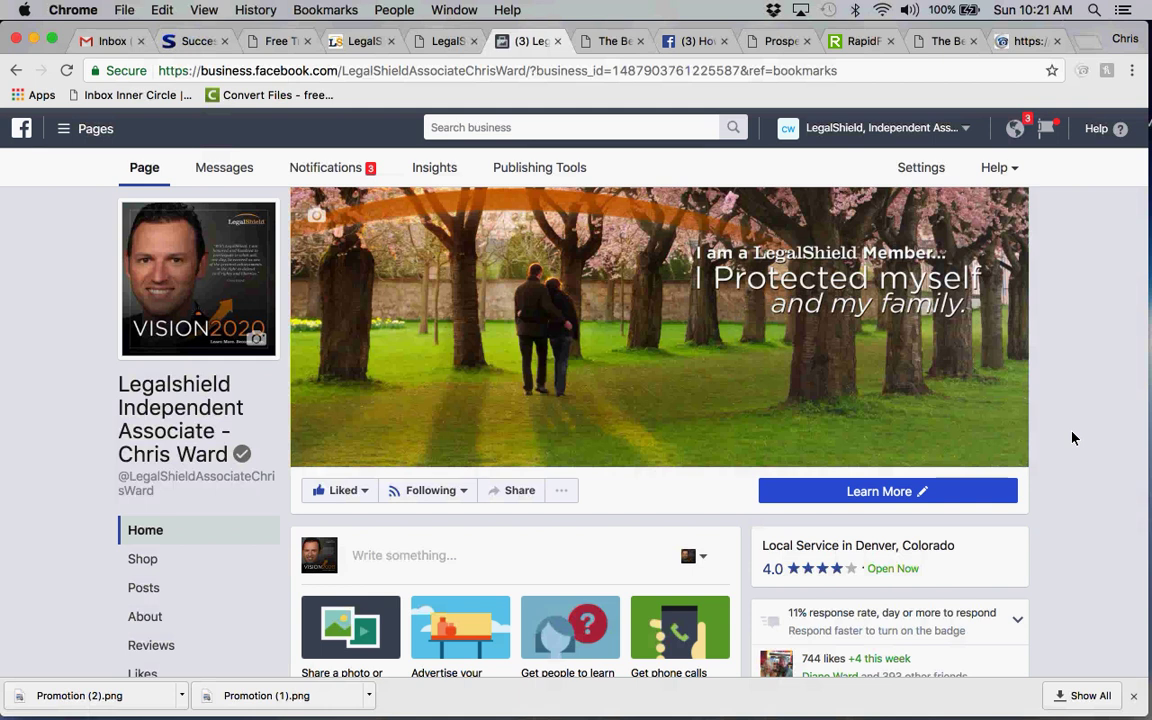
scroll(1073, 437, down, 2)
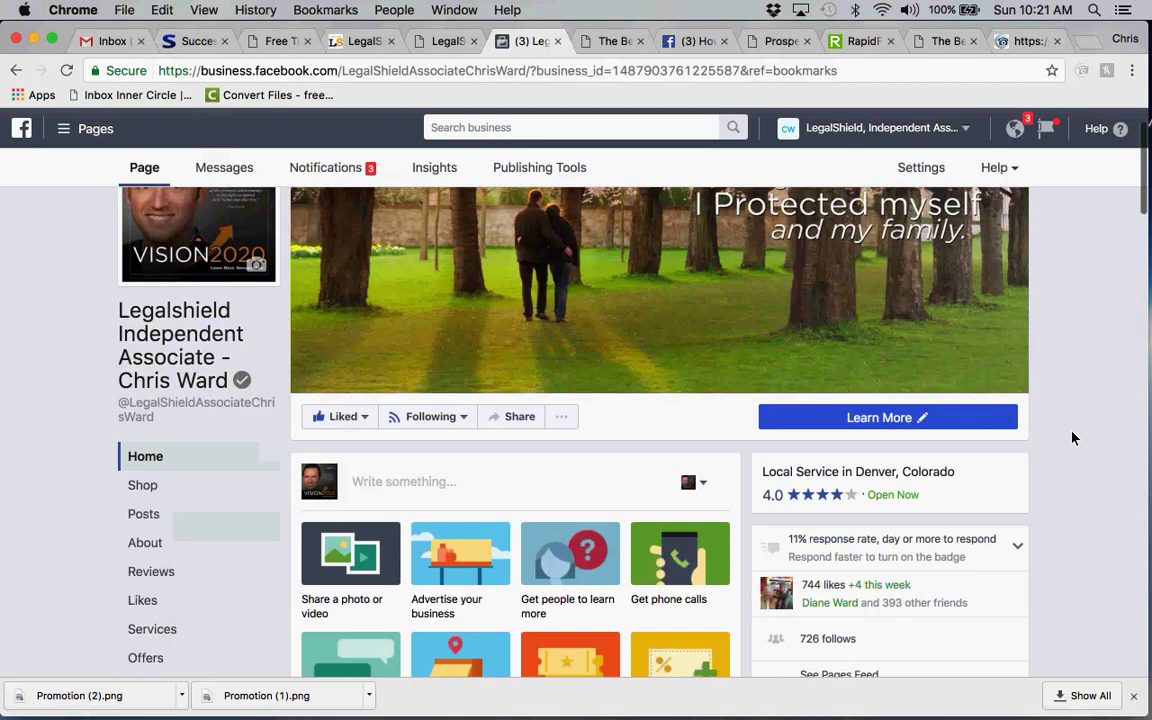
scroll(1073, 437, down, 2)
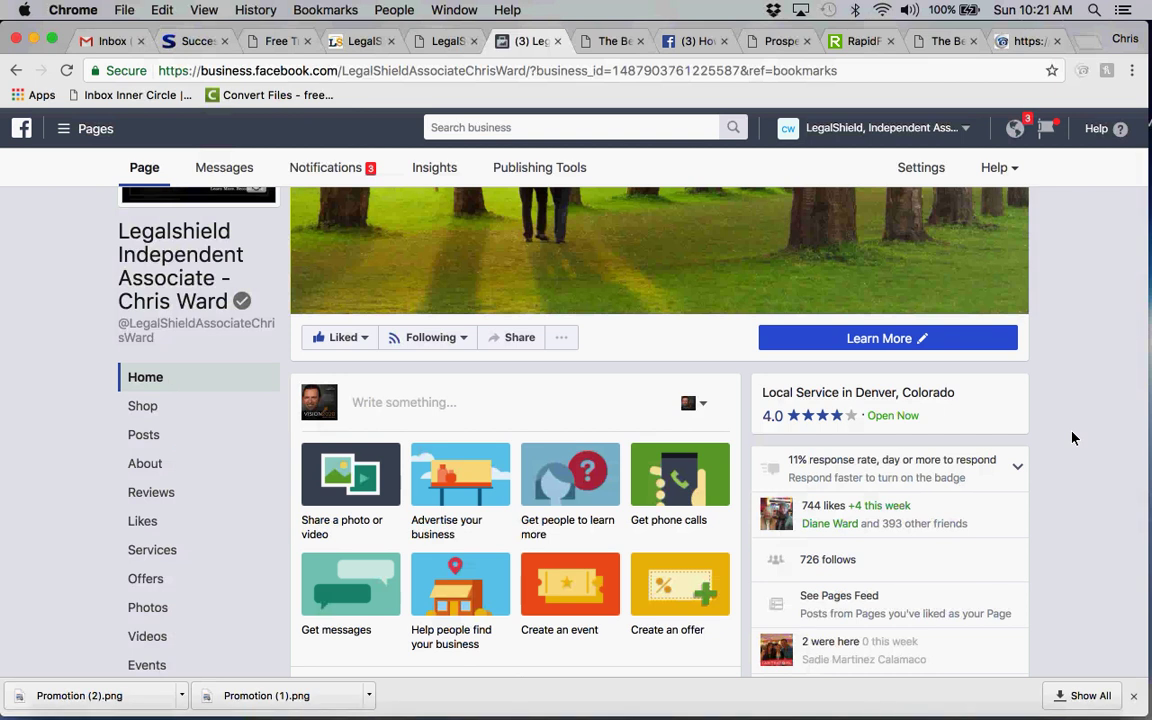
scroll(1073, 437, up, 3)
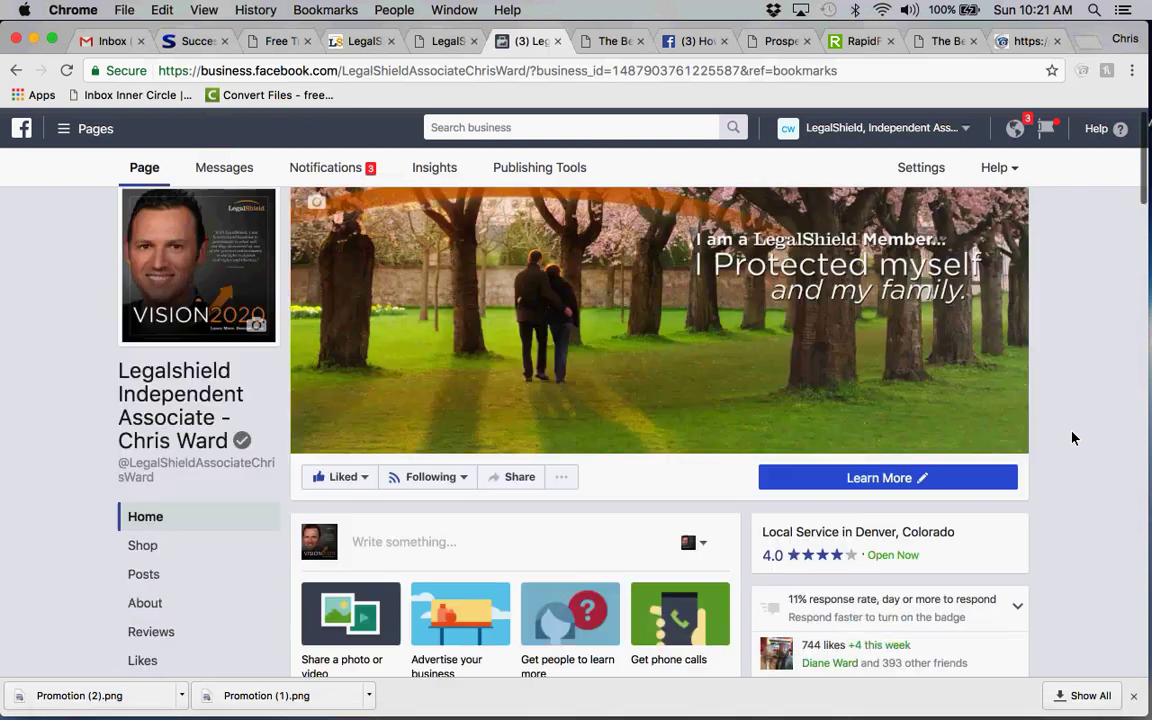
scroll(1073, 437, up, 1)
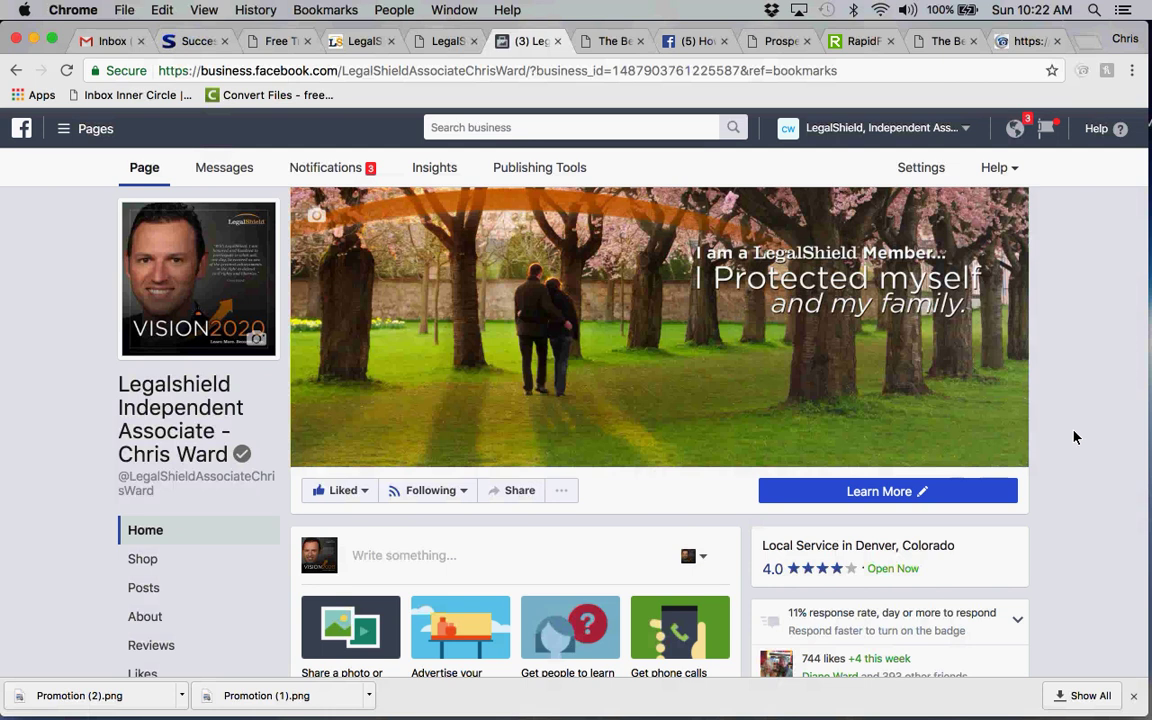
mouse_move(1068, 705)
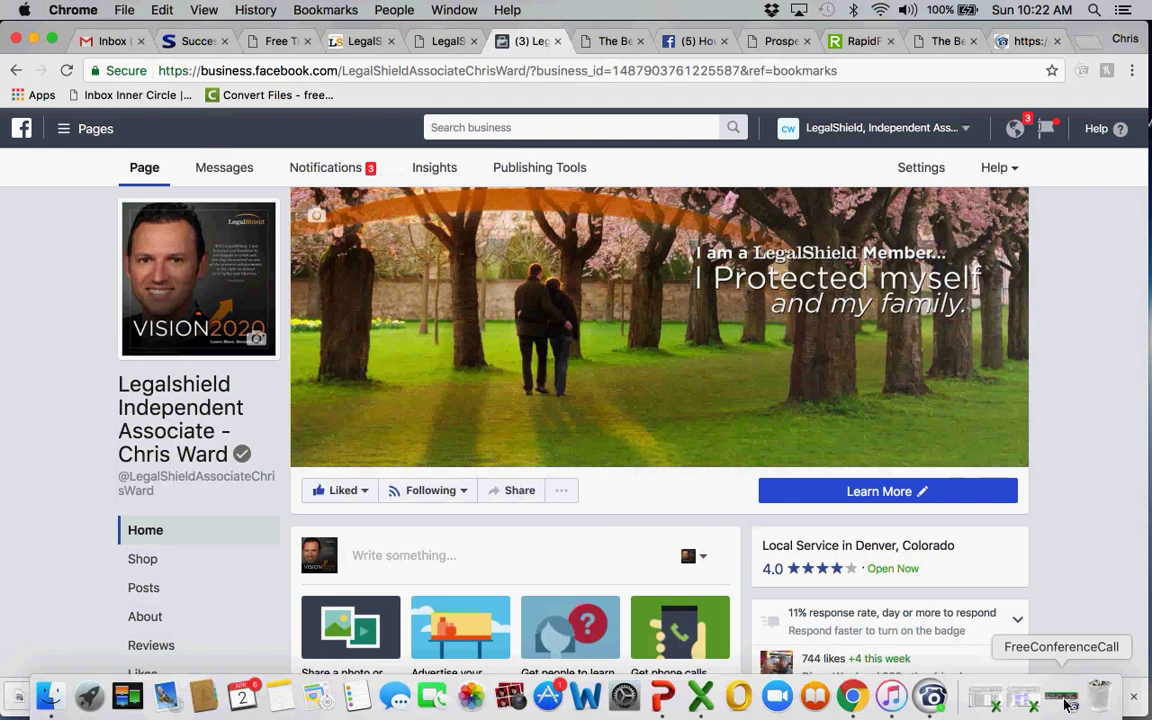